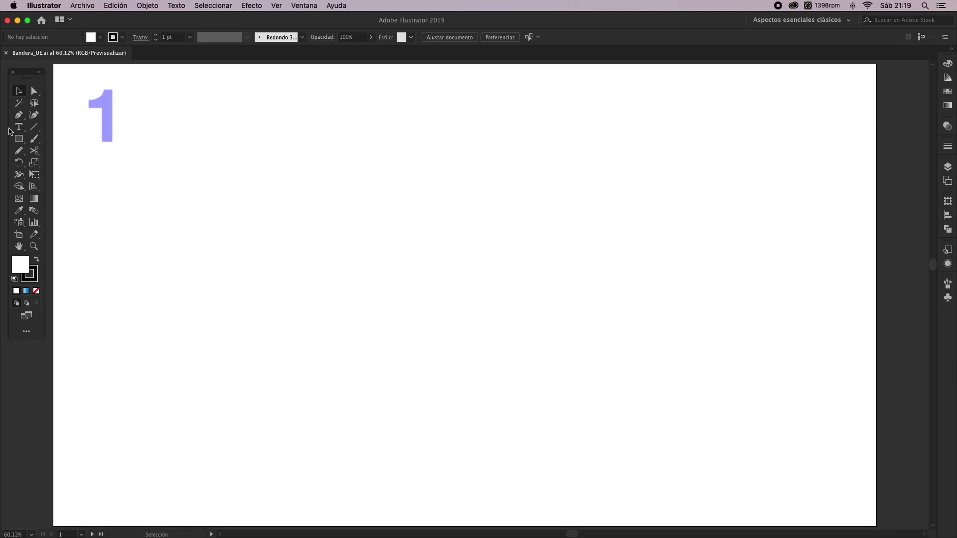
# Draw a 1500 × 1000 px rectangle on the first artboard.
pyautogui.click(18, 139)
pyautogui.click(94, 81)
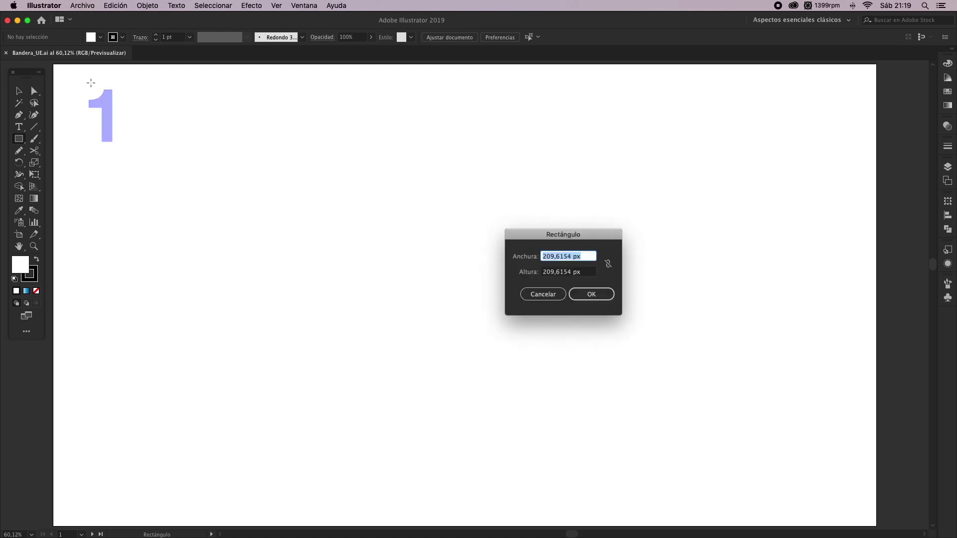
pyautogui.click(551, 254)
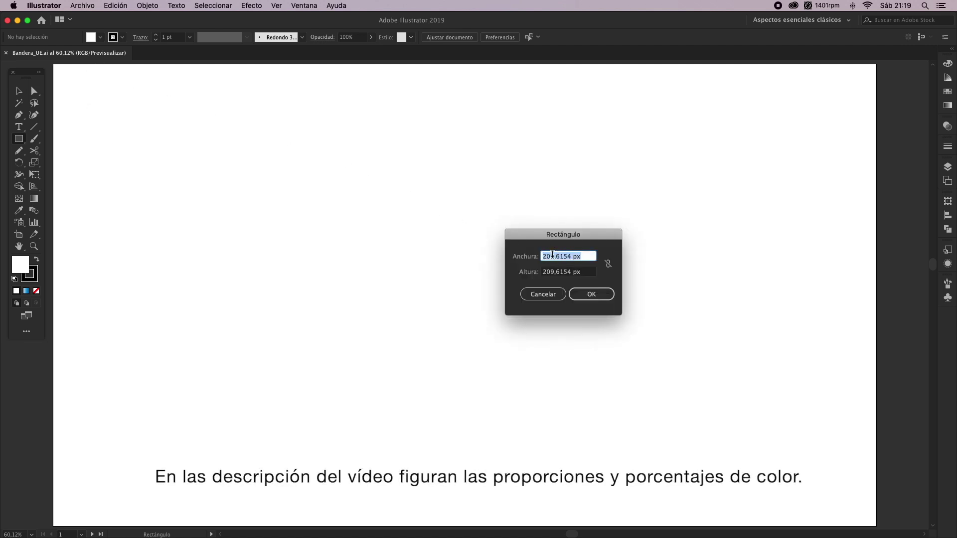
pyautogui.write('1500')
pyautogui.press('Tab')
pyautogui.write('1000')
pyautogui.press('Return')
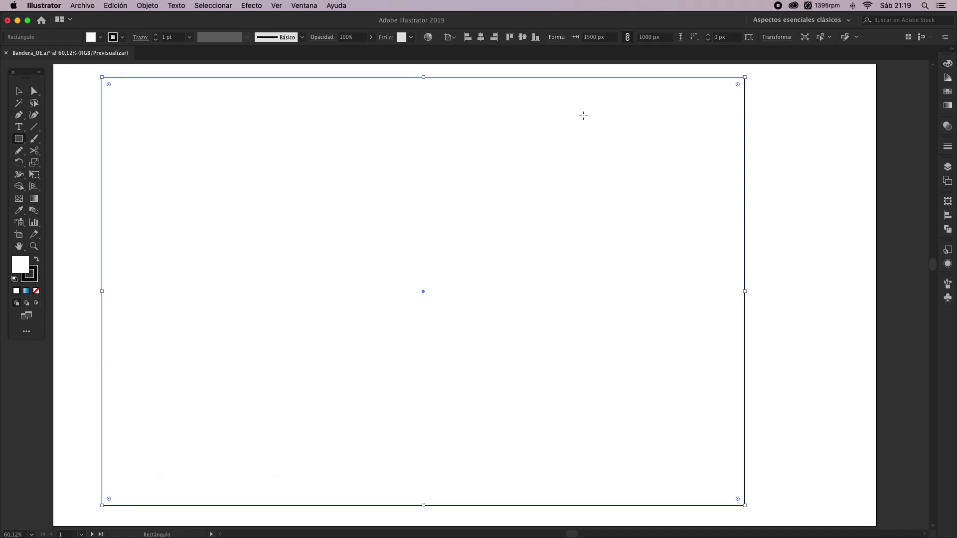
# Centre the rectangle on the artboard, fill it dark blue and set its stroke to None.
pyautogui.click(481, 37)
pyautogui.click(522, 37)
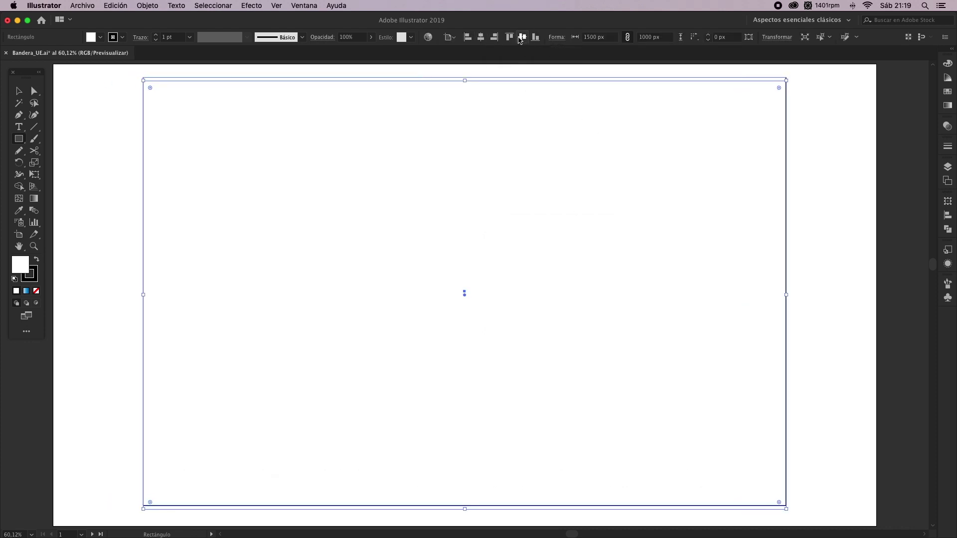
pyautogui.click(948, 92)
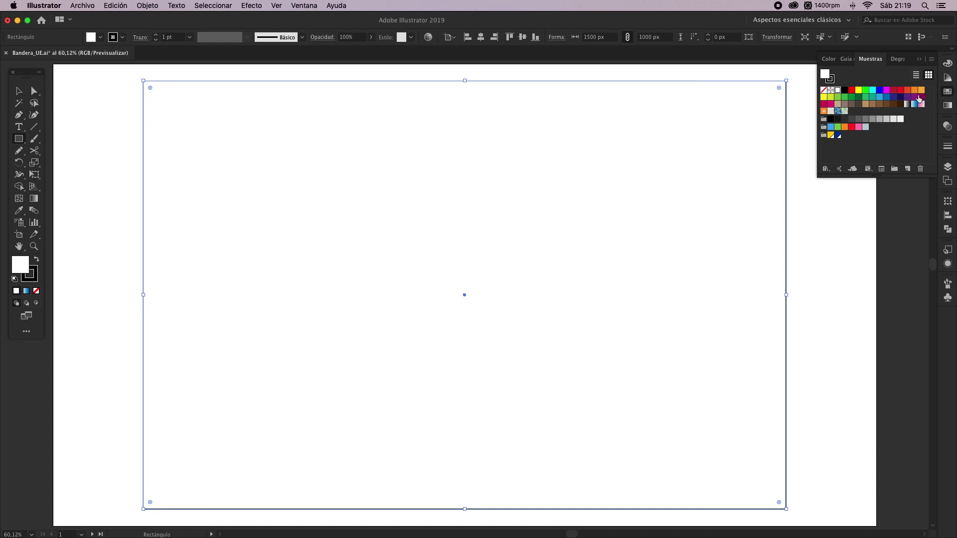
pyautogui.click(839, 136)
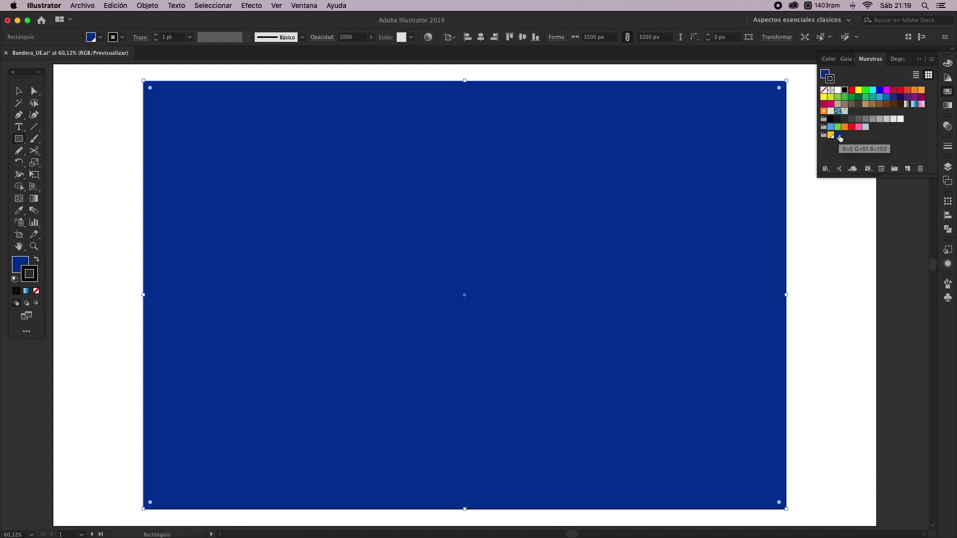
pyautogui.click(824, 91)
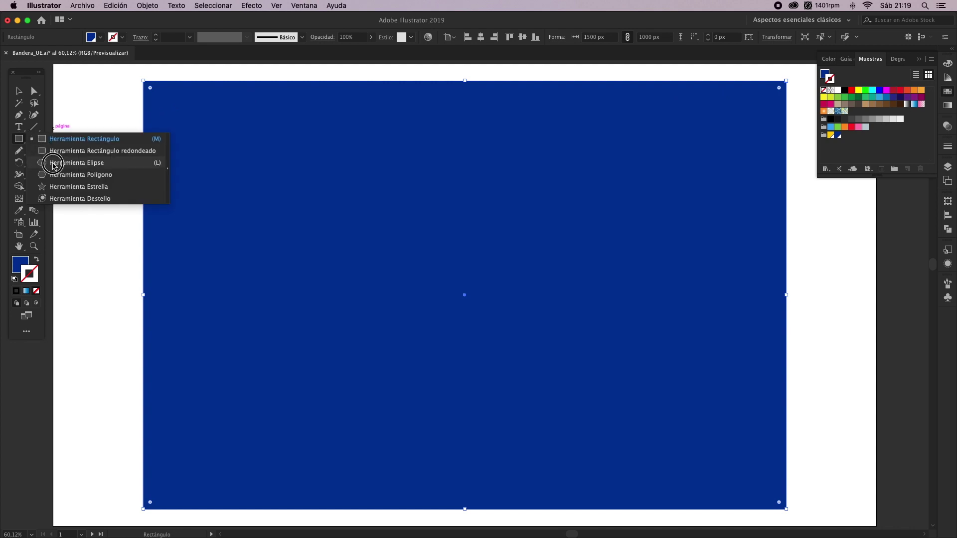
# Create a 666.667 px (2000/3) circle.
pyautogui.moveTo(22, 142); pyautogui.dragTo(55, 162)
pyautogui.click(113, 144)
pyautogui.write('2000/3')
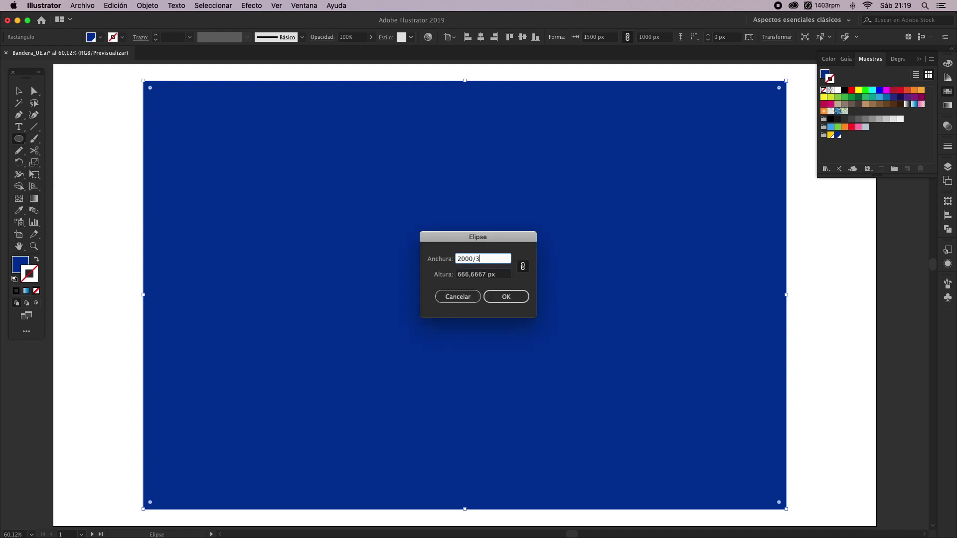
pyautogui.press('Return')
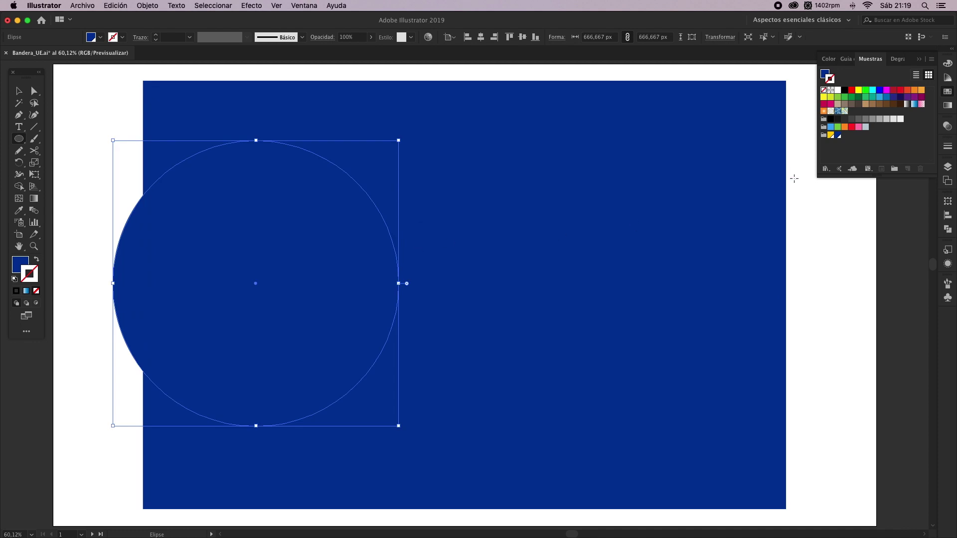
# Give the circle no fill and a yellow outline, centred on the artboard.
pyautogui.click(823, 92)
pyautogui.click(830, 135)
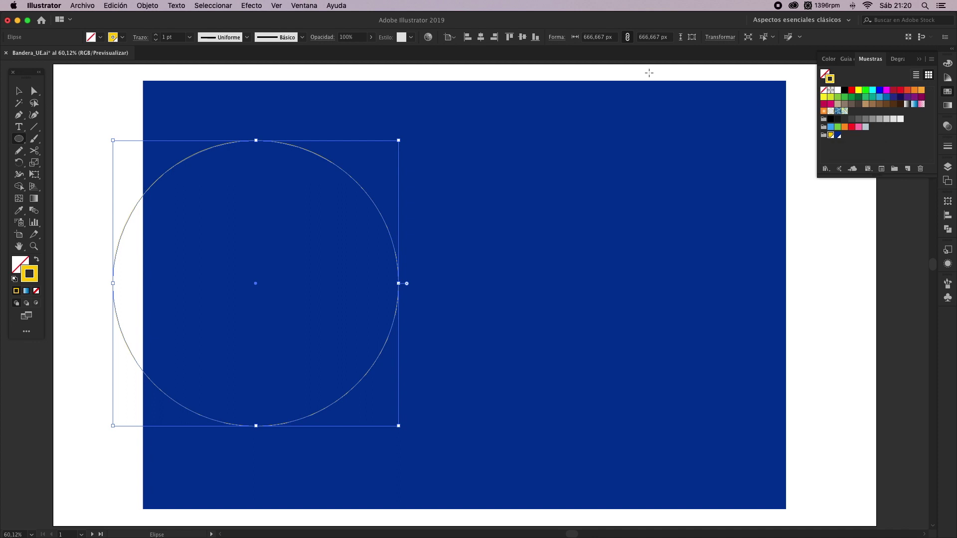
pyautogui.click(481, 37)
pyautogui.click(522, 36)
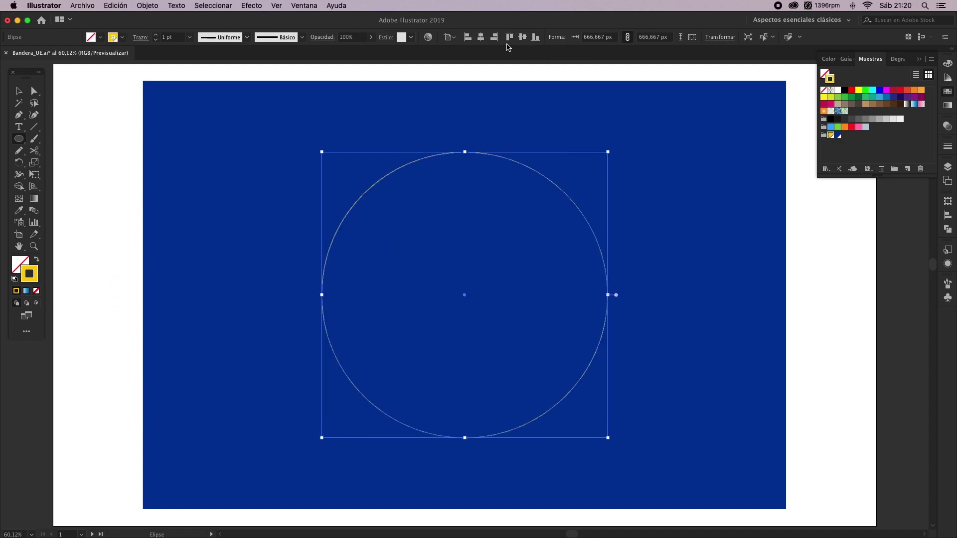
# Add a small 111.111 px (2000/18) circle at the upper left.
pyautogui.click(212, 140)
pyautogui.write('2000')
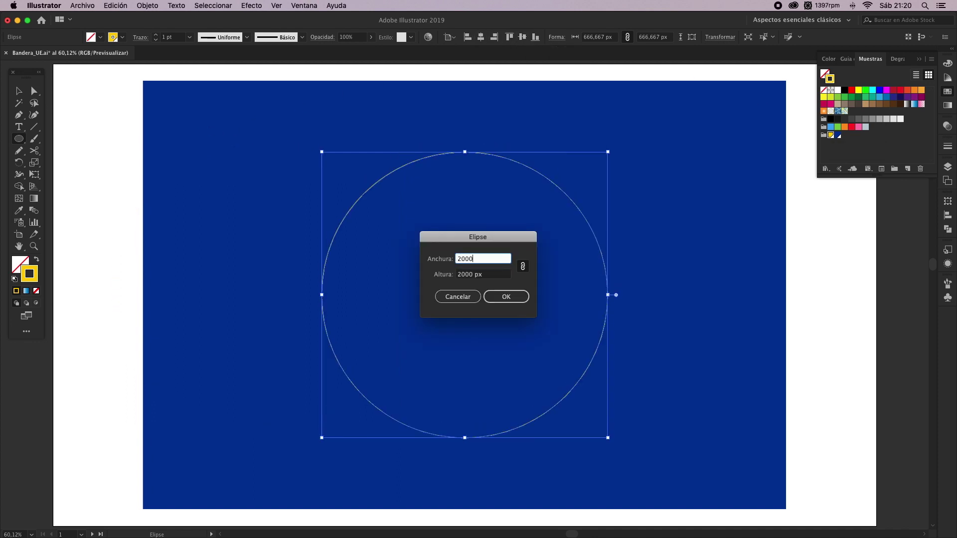
pyautogui.press('Tab')
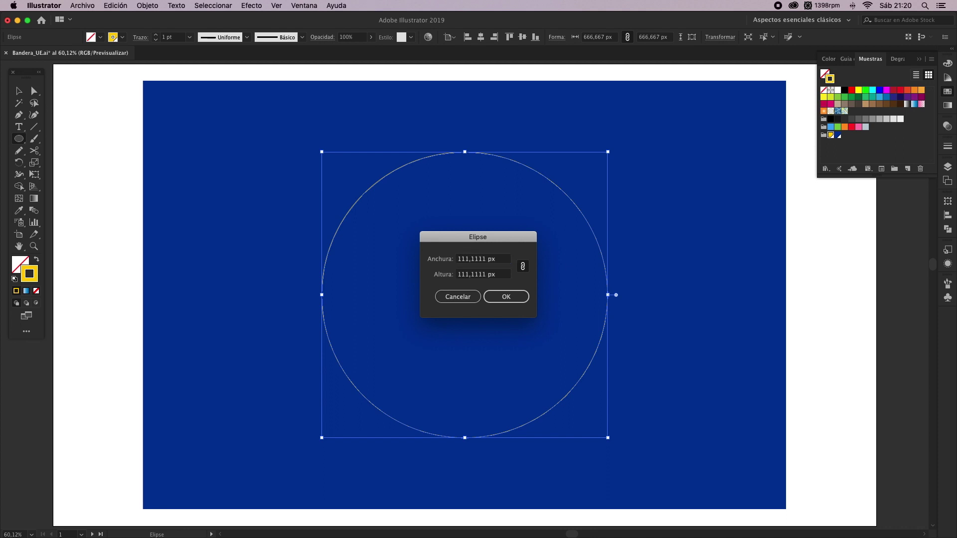
pyautogui.press('Return')
pyautogui.moveTo(19, 139); pyautogui.dragTo(64, 185)
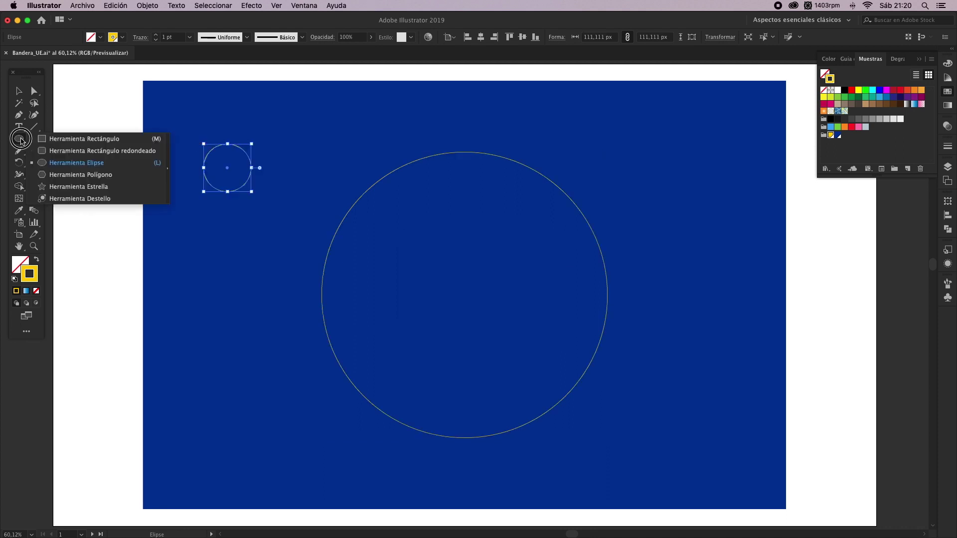
# Draw an upright five-pointed star beside the small circle.
pyautogui.moveTo(268, 151); pyautogui.dragTo(290, 172)
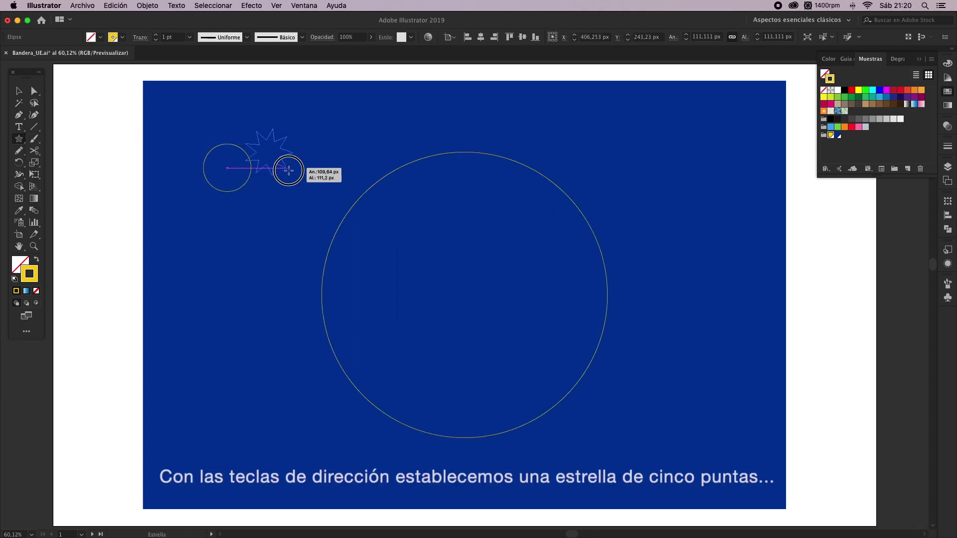
pyautogui.press('Down')
pyautogui.press('Down')
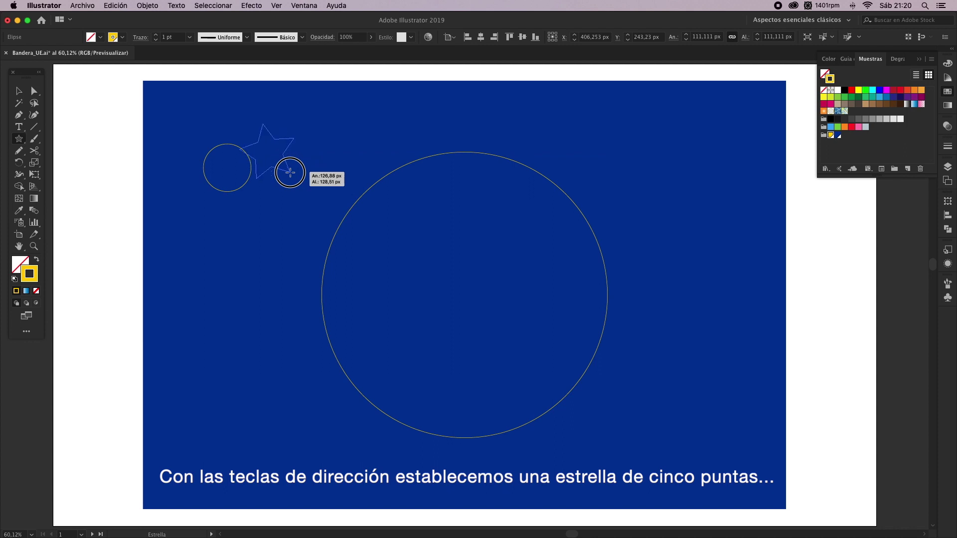
pyautogui.moveTo(290, 172); pyautogui.dragTo(290, 173)
pyautogui.press('v')
pyautogui.click(155, 220)
pyautogui.press('super+shift+a')
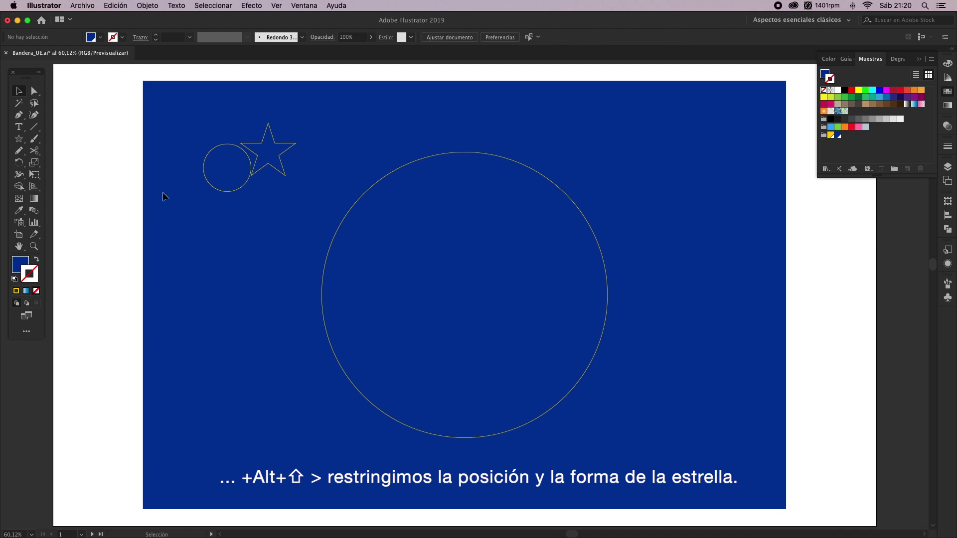
# Align the star's centre with the small circle and scale it down proportionally to fit inside.
pyautogui.moveTo(163, 120); pyautogui.dragTo(340, 228)
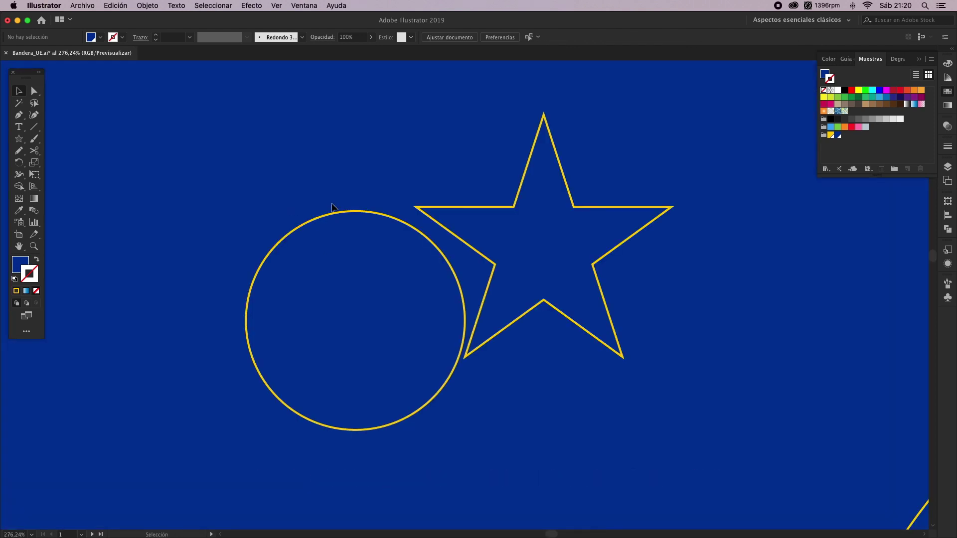
pyautogui.moveTo(326, 181); pyautogui.dragTo(465, 258)
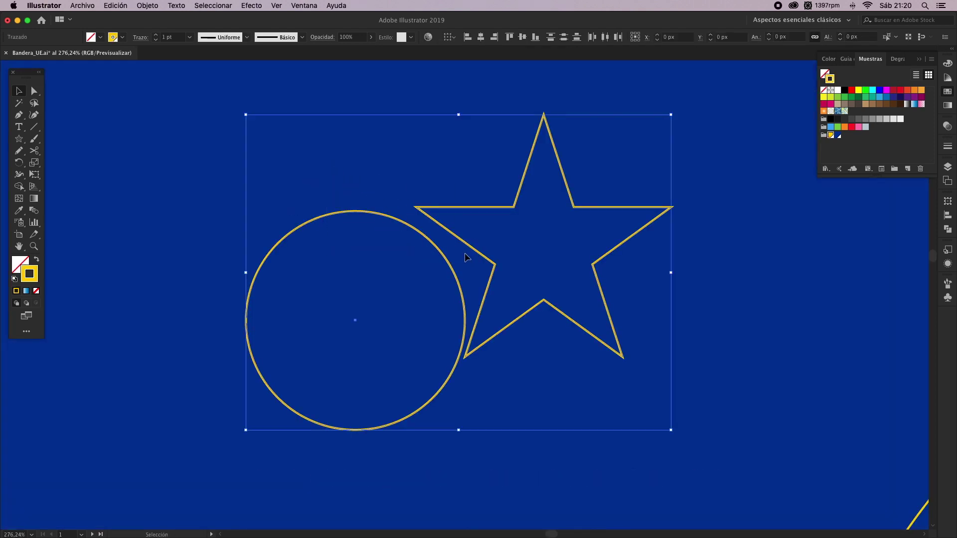
pyautogui.click(480, 39)
pyautogui.click(521, 38)
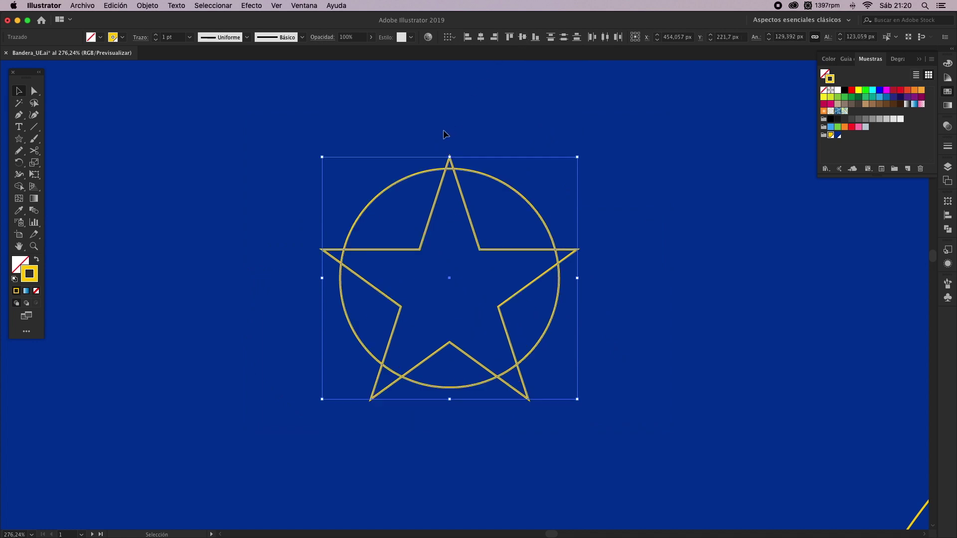
pyautogui.click(445, 134)
pyautogui.moveTo(458, 186); pyautogui.dragTo(459, 197)
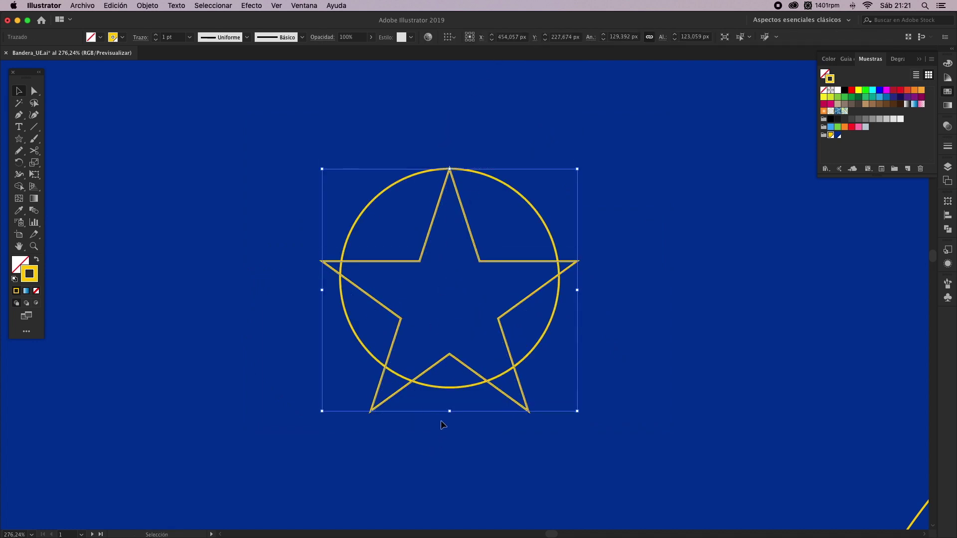
pyautogui.moveTo(448, 412); pyautogui.dragTo(452, 369)
# In Outline view, fine-tune the star's size so its points touch the circle.
pyautogui.press('super+y')
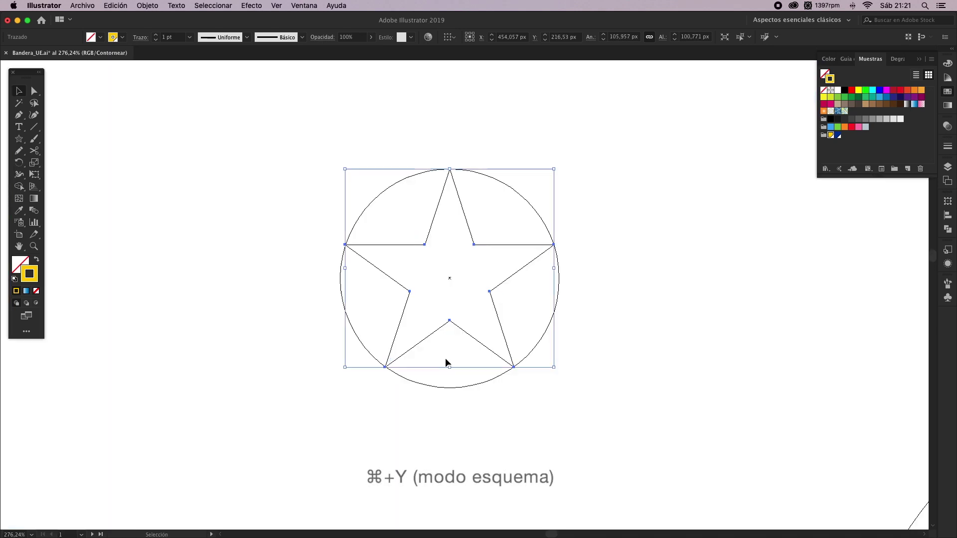
pyautogui.moveTo(374, 323); pyautogui.dragTo(461, 389)
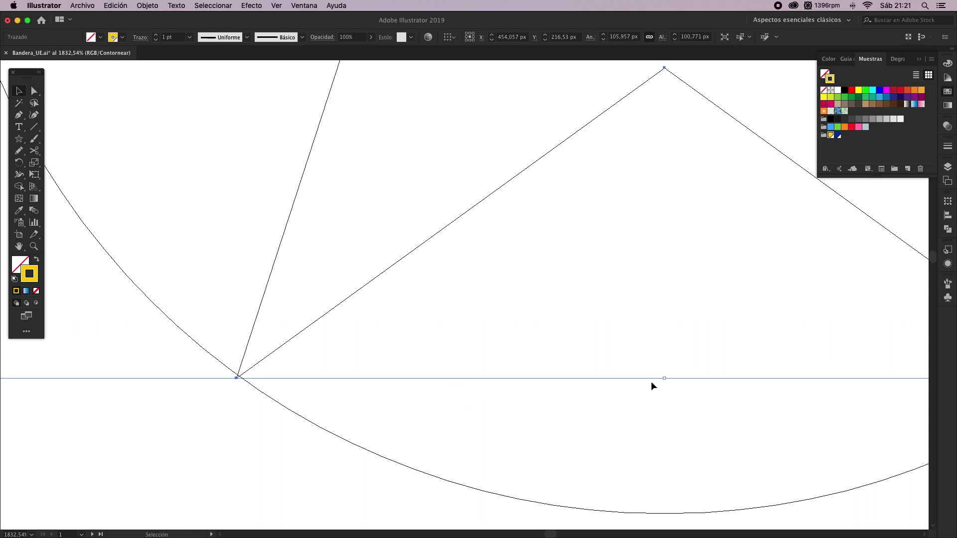
pyautogui.moveTo(664, 380); pyautogui.dragTo(663, 373)
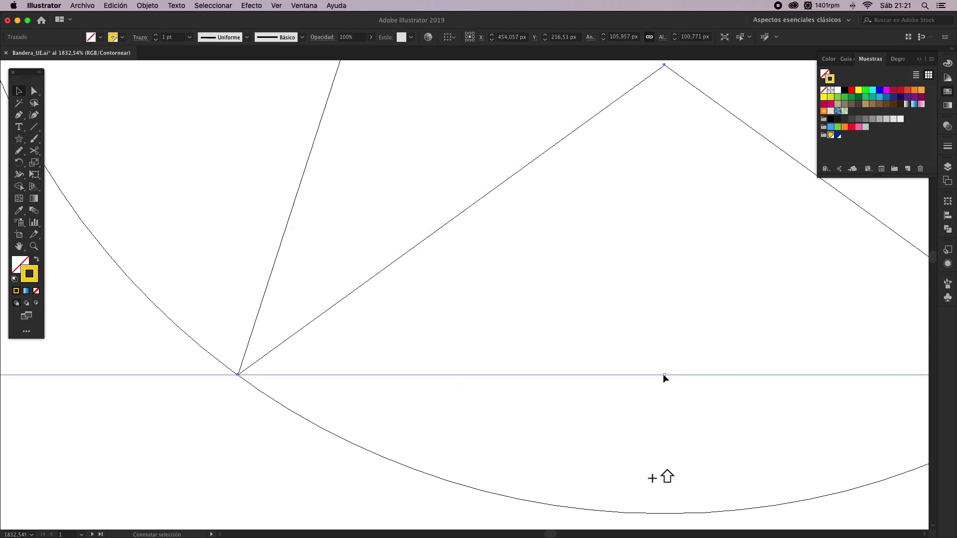
pyautogui.click(661, 387)
pyautogui.hotkey('ctrl', 'y')
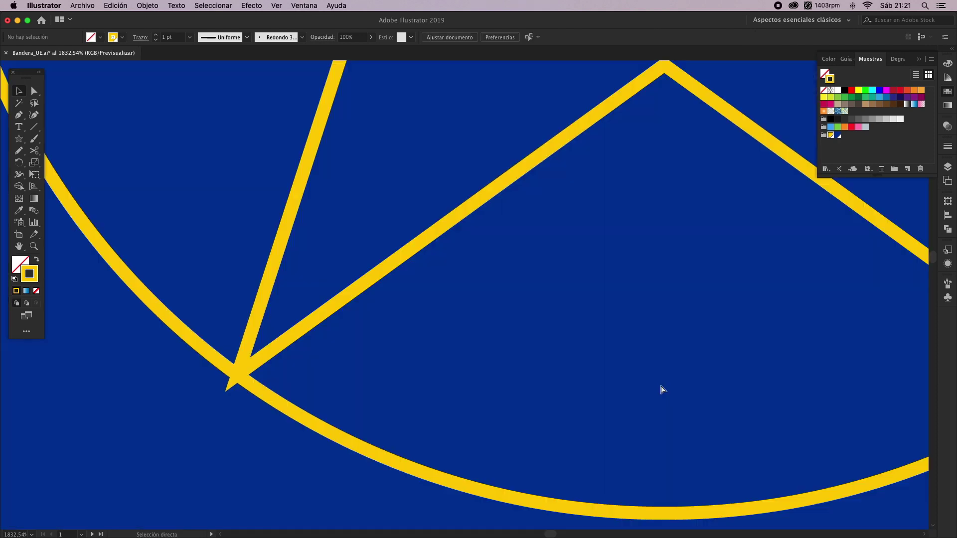
pyautogui.hotkey('ctrl', '0')
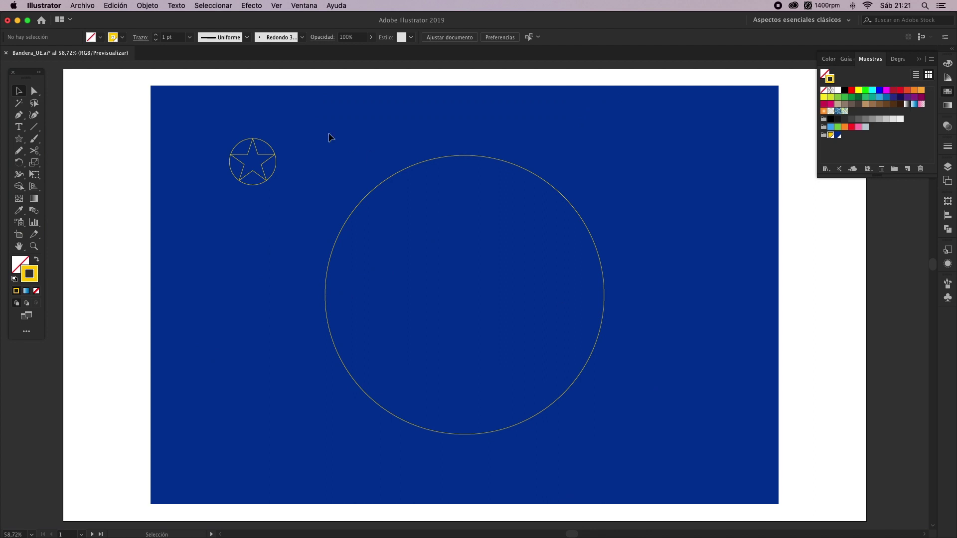
# Make the star solid yellow with no outline and group it with its circle.
pyautogui.click(258, 155)
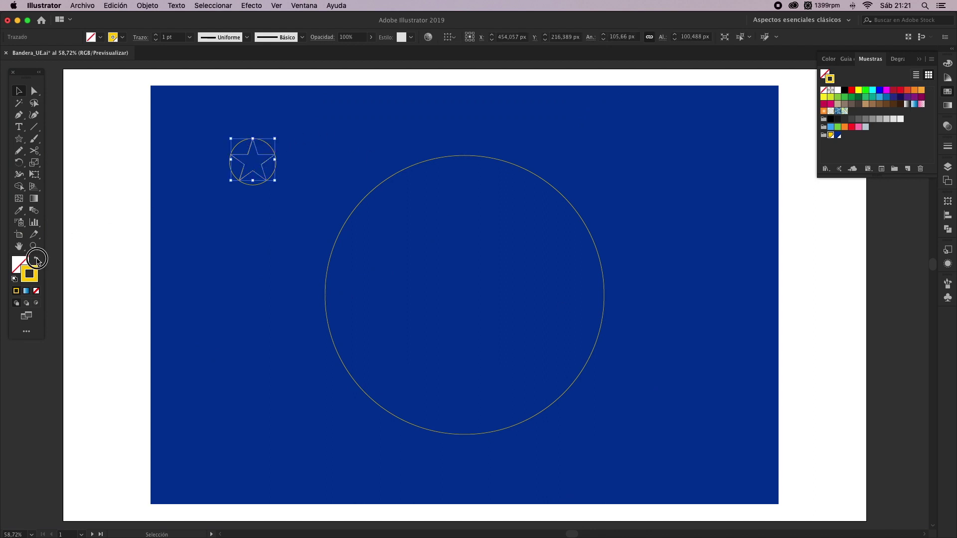
pyautogui.click(37, 260)
pyautogui.moveTo(216, 142); pyautogui.dragTo(261, 172)
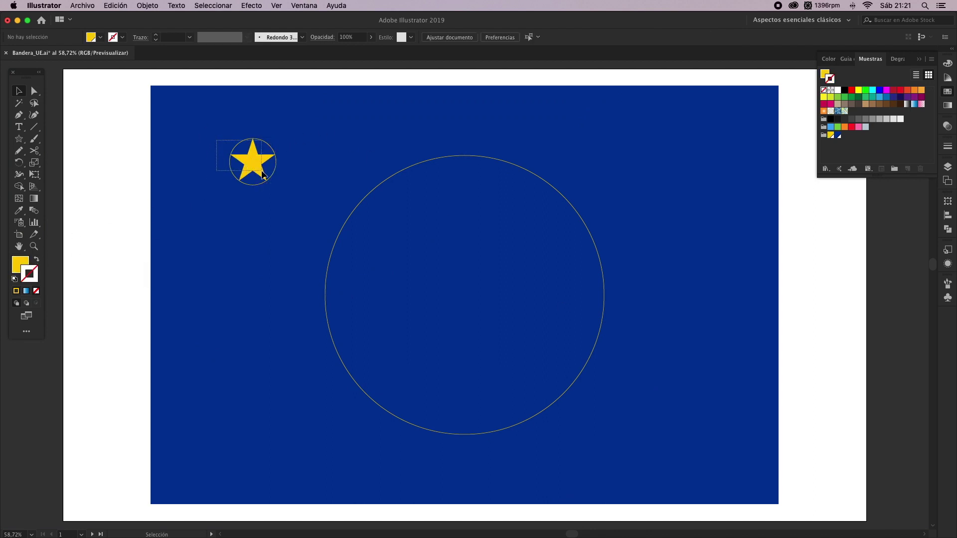
pyautogui.hotkey('ctrl', 'g')
# Show the rulers and drag out one vertical and one horizontal guide.
pyautogui.hotkey('ctrl', 'r')
pyautogui.moveTo(4, 159); pyautogui.dragTo(100, 150)
pyautogui.moveTo(114, 67); pyautogui.dragTo(107, 138)
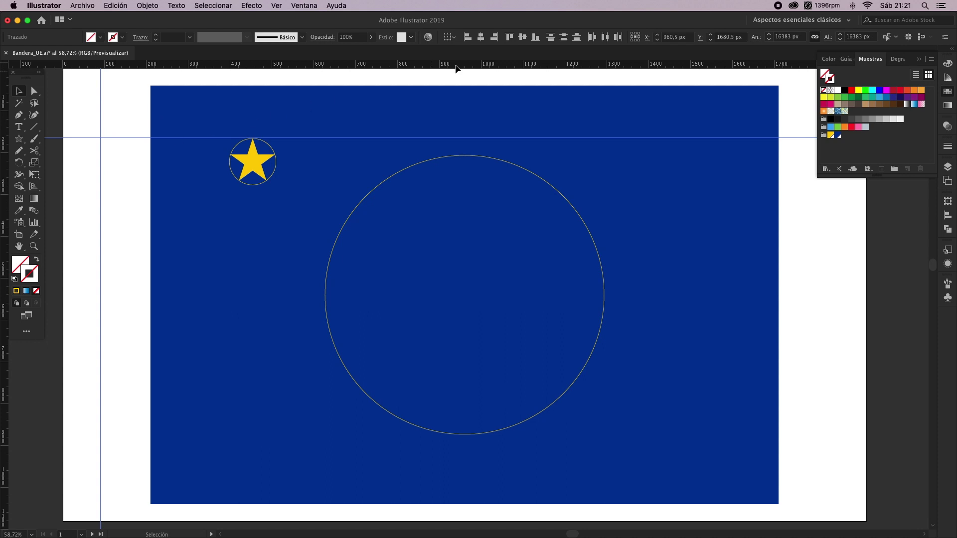
# Align both guides to the artboard's horizontal and vertical centre.
pyautogui.click(457, 38)
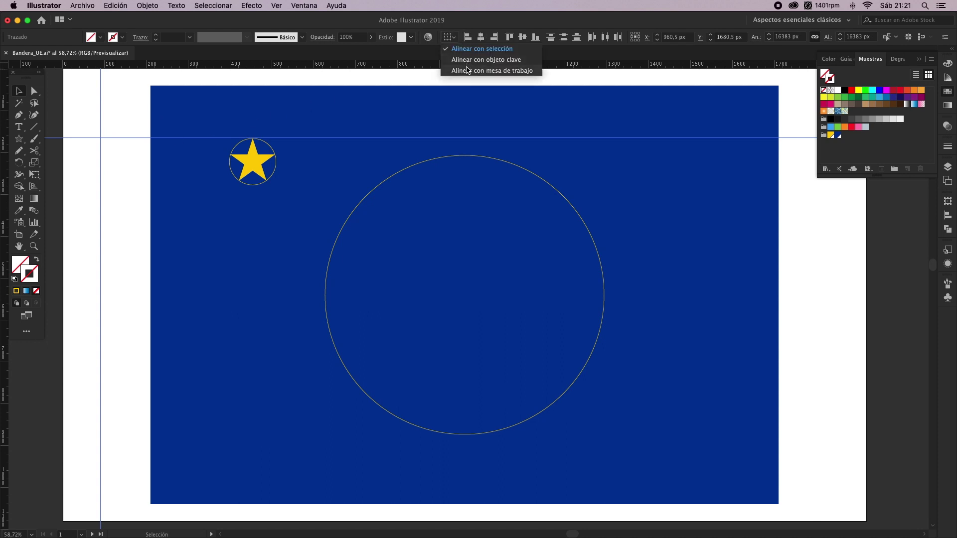
pyautogui.click(468, 70)
pyautogui.click(480, 37)
pyautogui.click(523, 38)
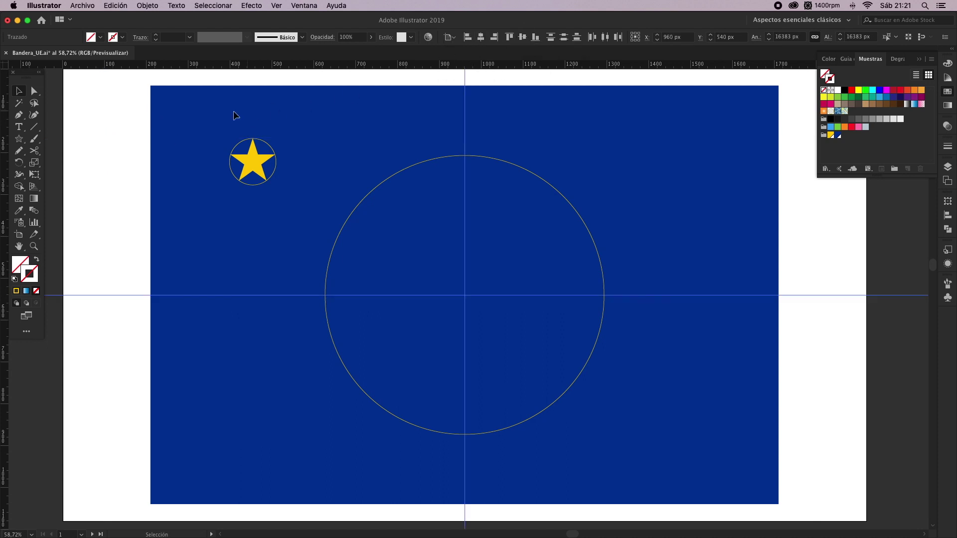
pyautogui.click(121, 126)
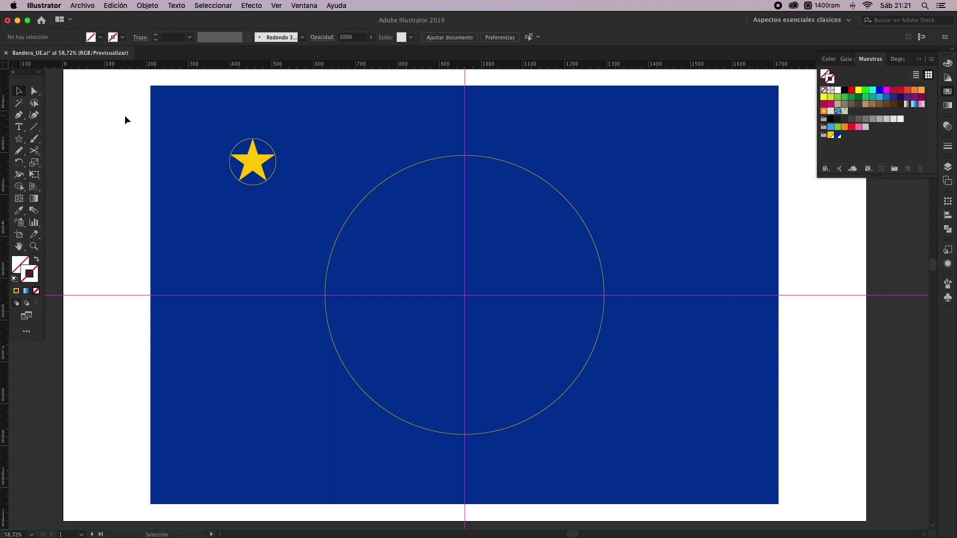
pyautogui.press('super+a')
pyautogui.press('super+shift+a')
pyautogui.press('super+alt+0')
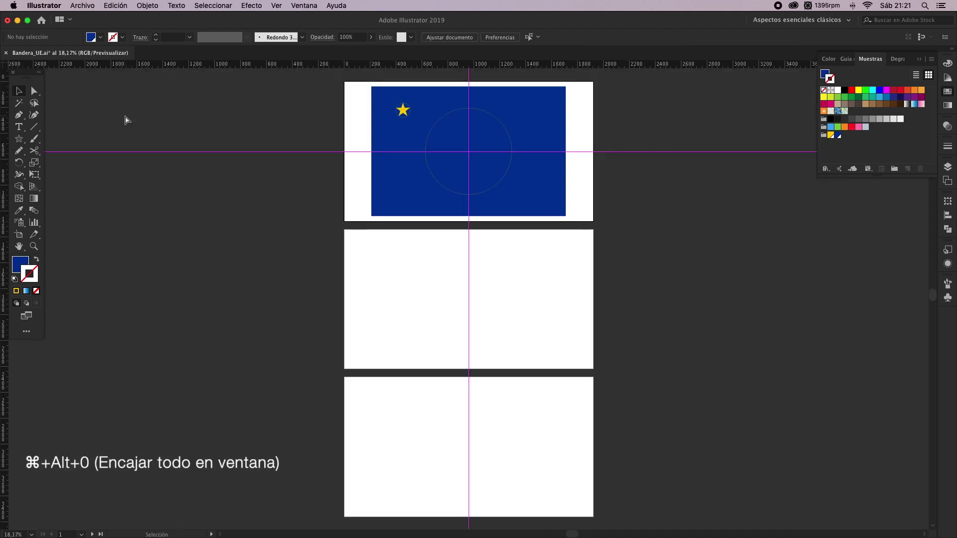
# Cut every flag part and guide, then paste them on all three artboards.
pyautogui.press('super+a')
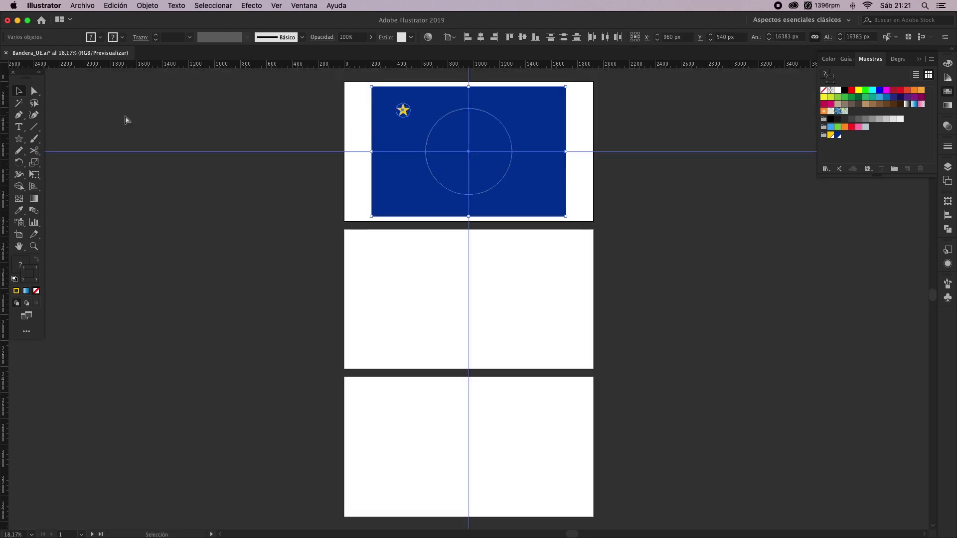
pyautogui.press('super+x')
pyautogui.press('super+alt+shift+v')
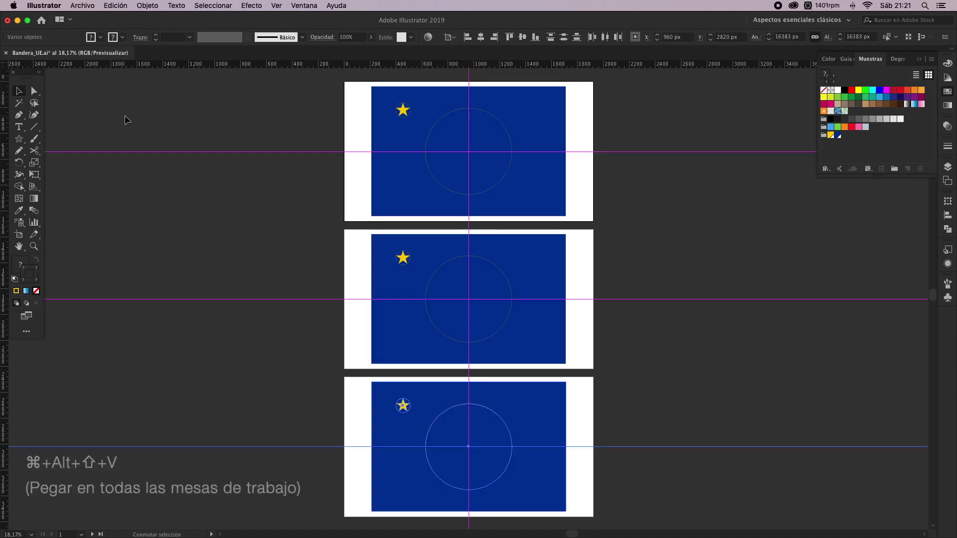
pyautogui.click(291, 123)
pyautogui.press('super+0')
# Move the star to the big circle's top and repeat 30° rotated copies around the centre into twelve.
pyautogui.moveTo(240, 157); pyautogui.dragTo(470, 155)
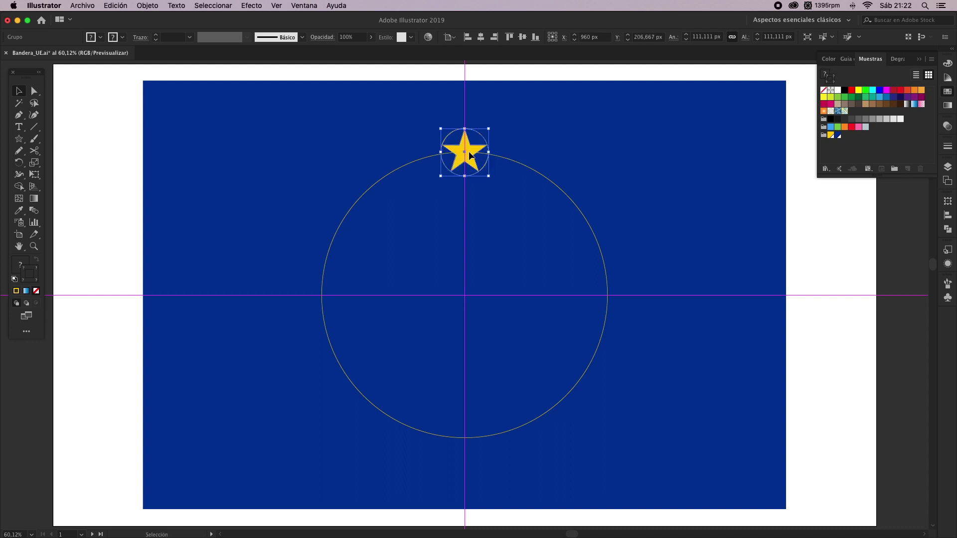
pyautogui.press('r')
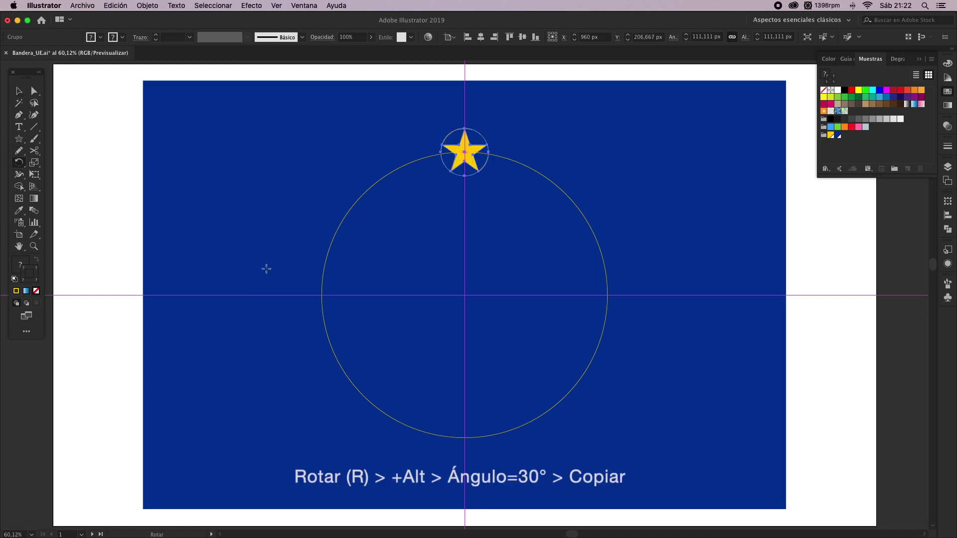
pyautogui.keyDown('alt'); pyautogui.click(464, 295); pyautogui.keyUp('alt')
pyautogui.write('30')
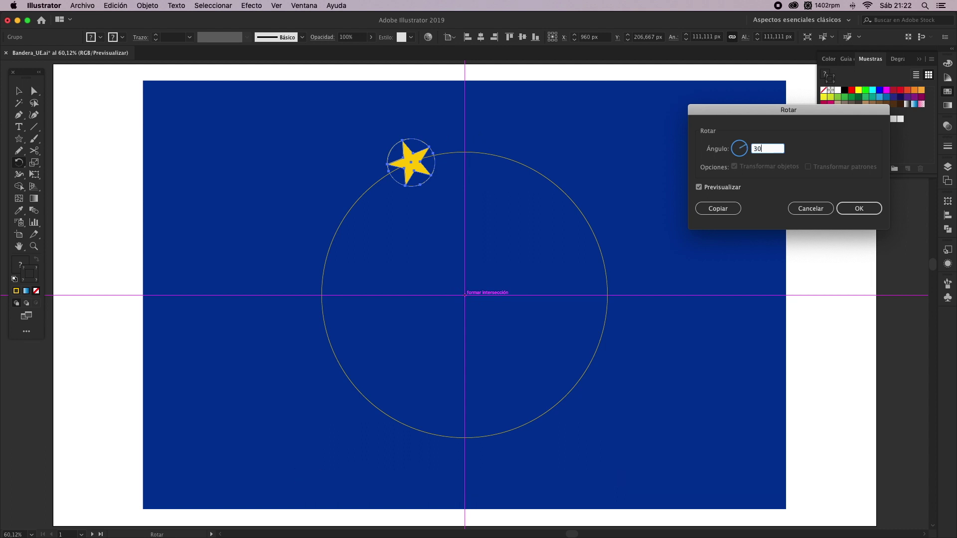
pyautogui.click(712, 208)
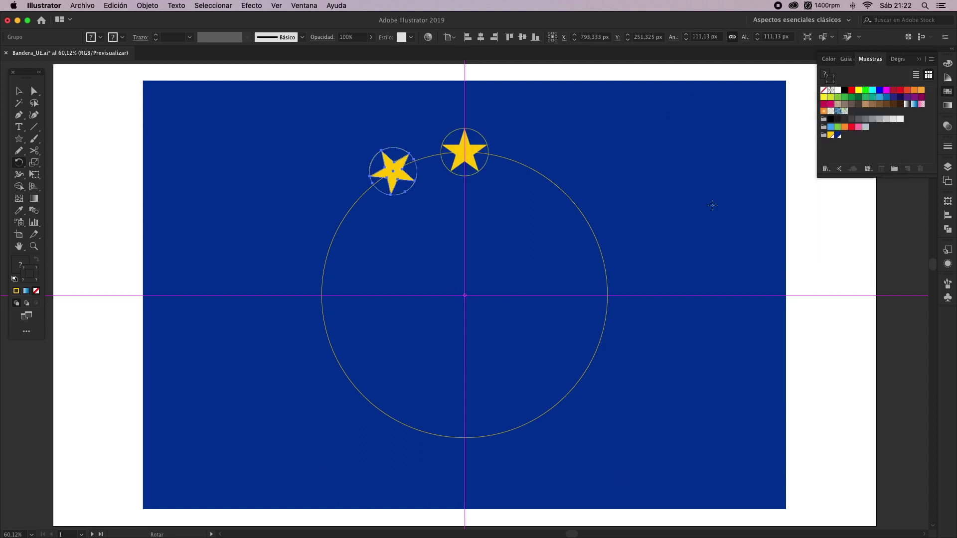
pyautogui.press('super+d')
pyautogui.press('super+d')
pyautogui.press('super+d')
pyautogui.press('super+d')
pyautogui.press('super+d')
pyautogui.press('super+d')
pyautogui.press('super+d')
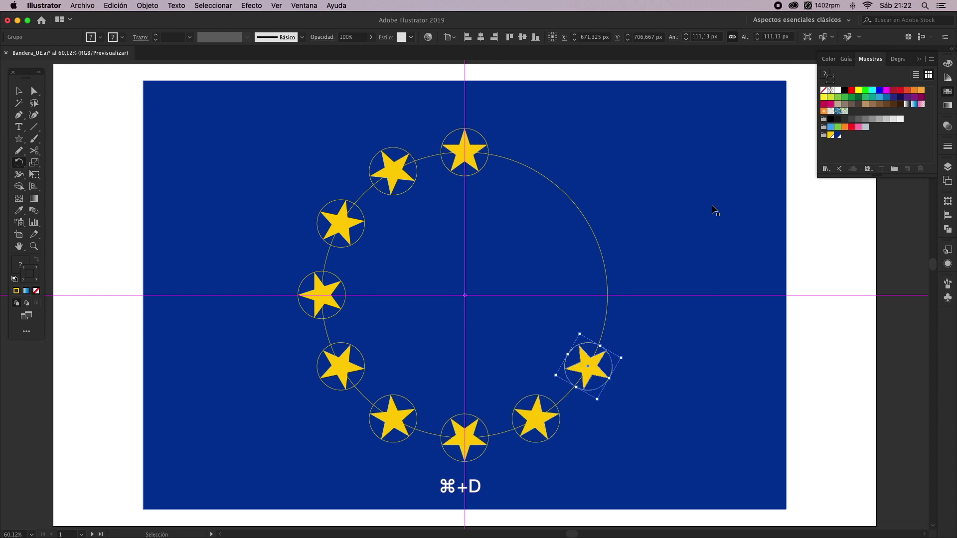
pyautogui.press('super+d')
pyautogui.press('super+d')
pyautogui.press('super+d')
pyautogui.press('v')
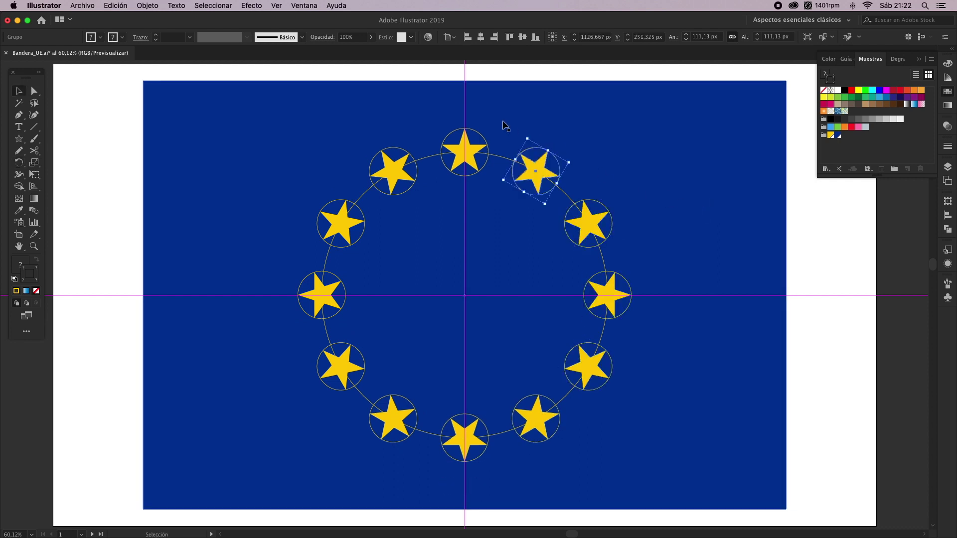
pyautogui.press('super+shift+a')
# Select all circles with the same stroke colour and delete them.
pyautogui.click(451, 134)
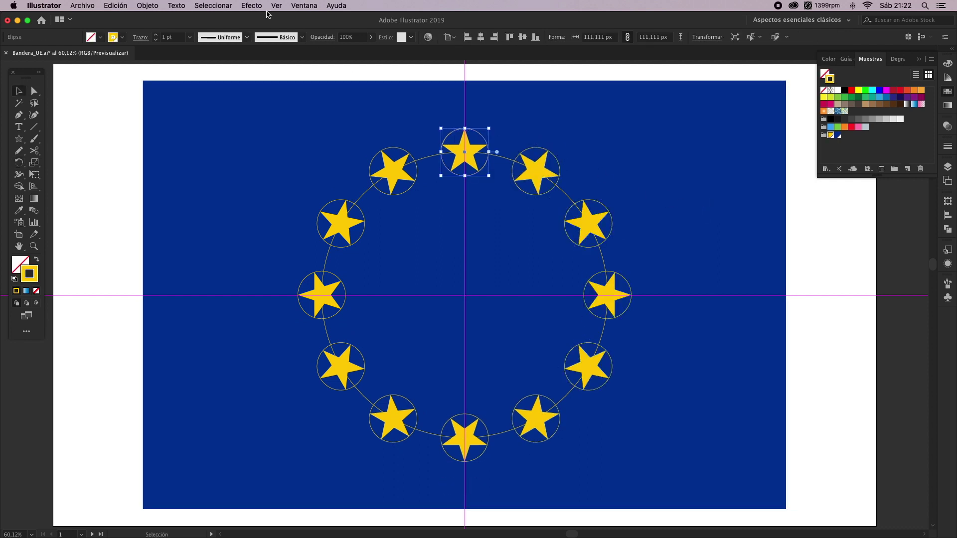
pyautogui.click(222, 7)
pyautogui.moveTo(210, 105)
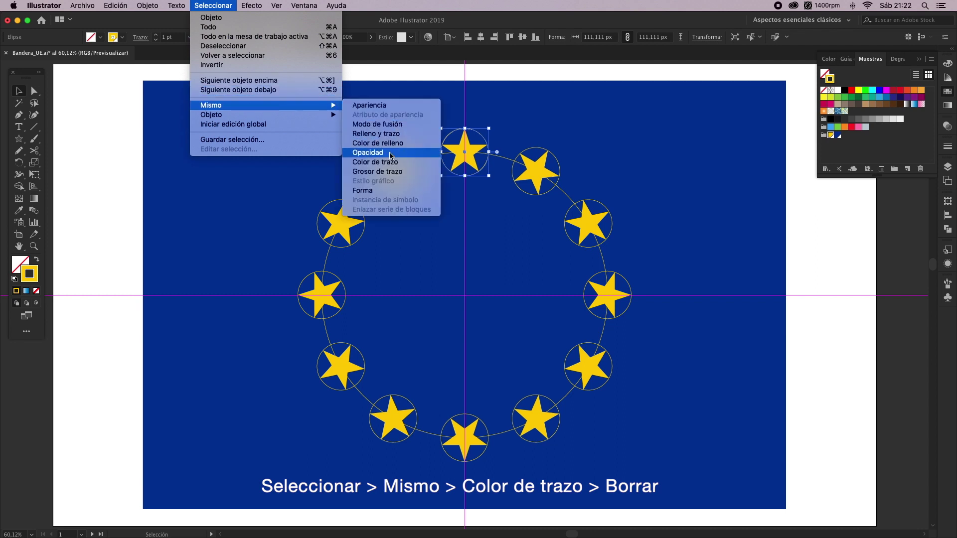
pyautogui.click(393, 162)
pyautogui.press('Delete')
# Hide the guides.
pyautogui.rightClick(369, 78)
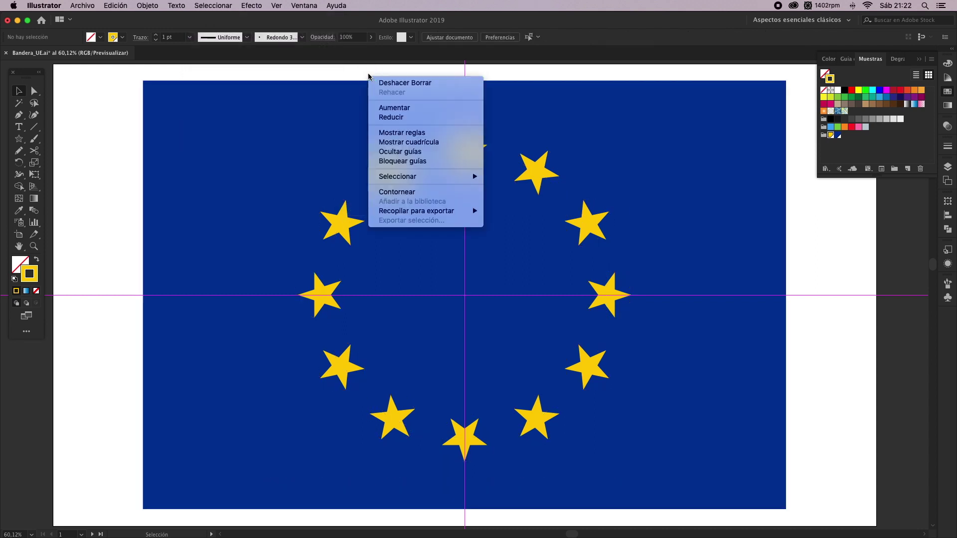
pyautogui.click(410, 156)
pyautogui.click(393, 171)
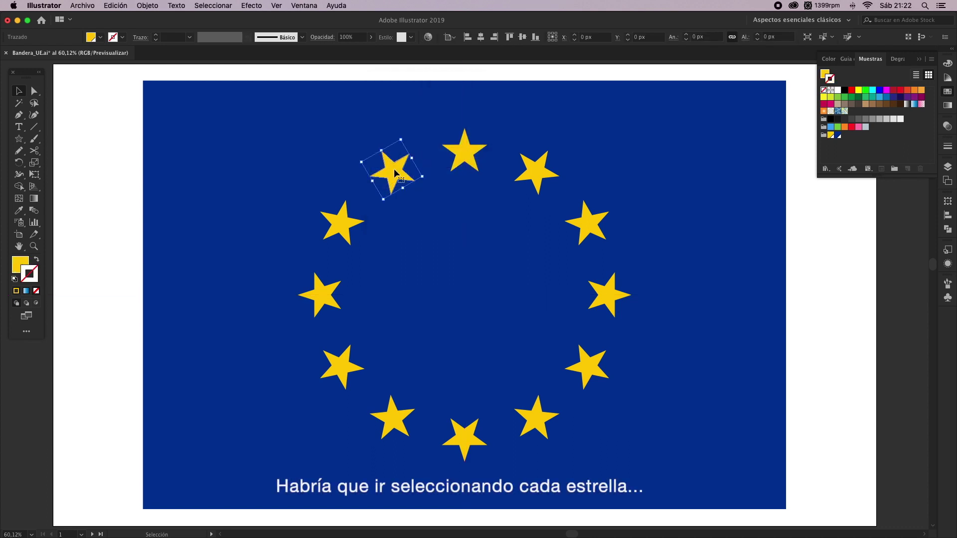
# Set the rotation of the three upper-left stars on the ring to 0°.
pyautogui.click(947, 202)
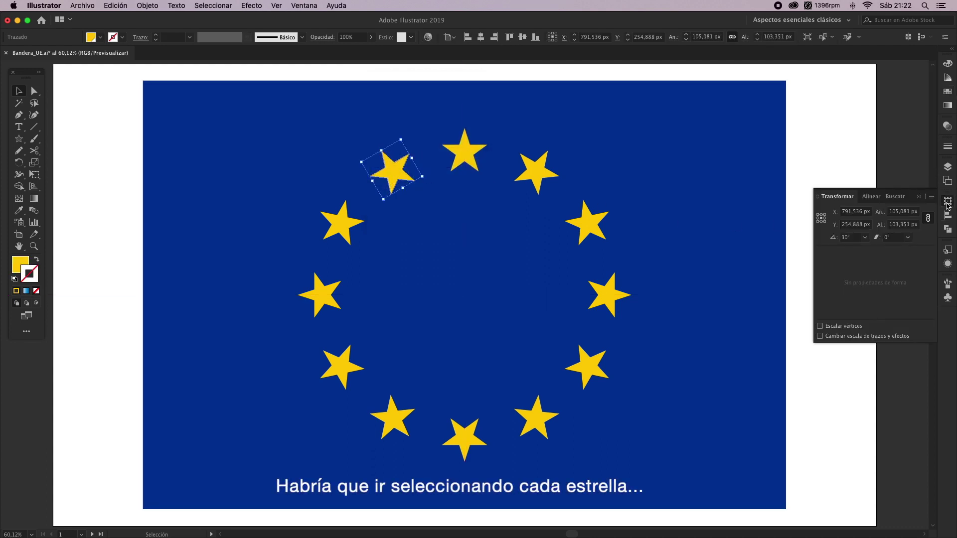
pyautogui.doubleClick(848, 238)
pyautogui.write('0')
pyautogui.press('Return')
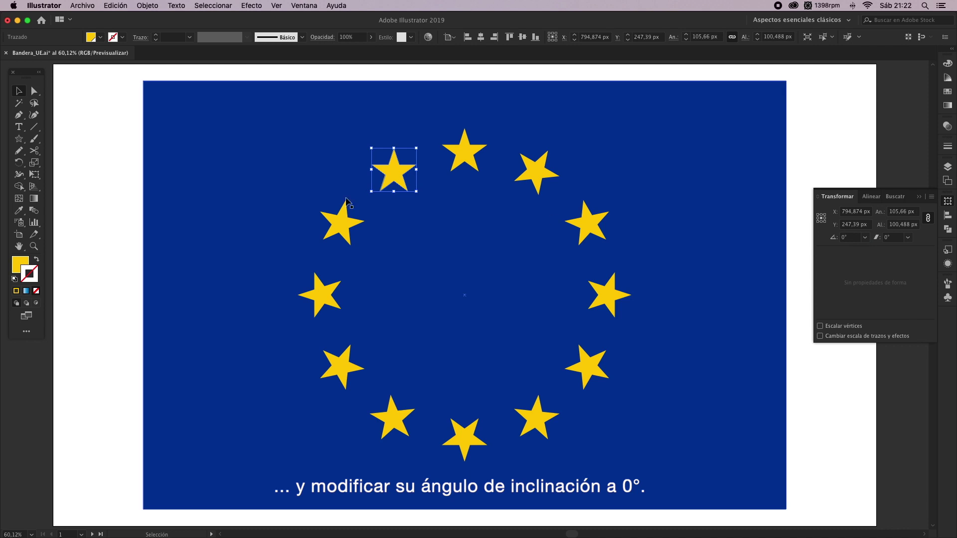
pyautogui.click(344, 224)
pyautogui.doubleClick(849, 238)
pyautogui.write('0')
pyautogui.press('Return')
pyautogui.click(327, 298)
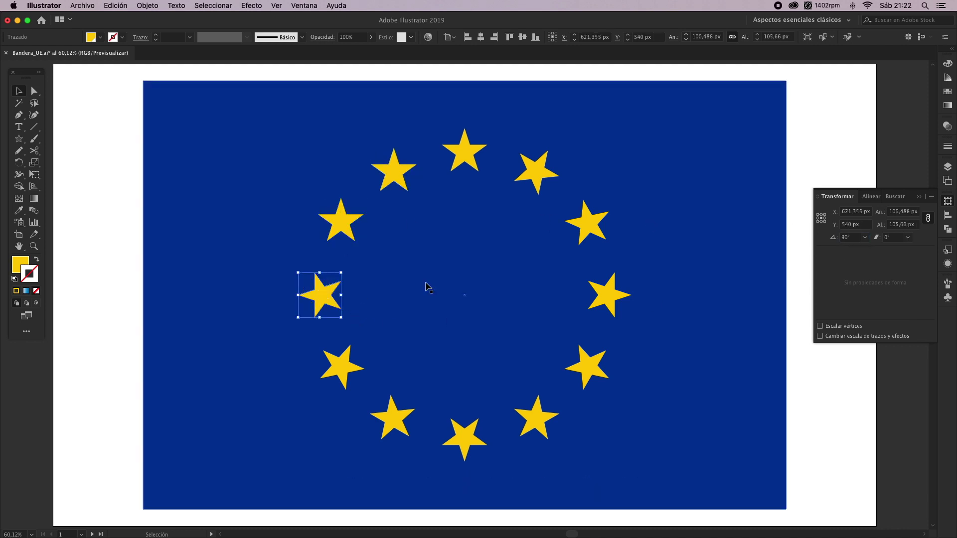
pyautogui.write('0')
pyautogui.press('Return')
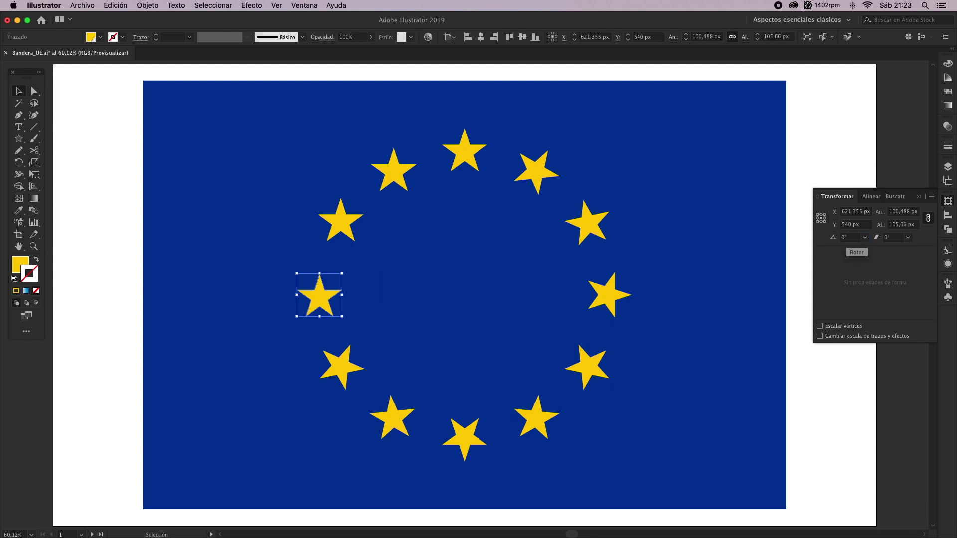
pyautogui.click(796, 223)
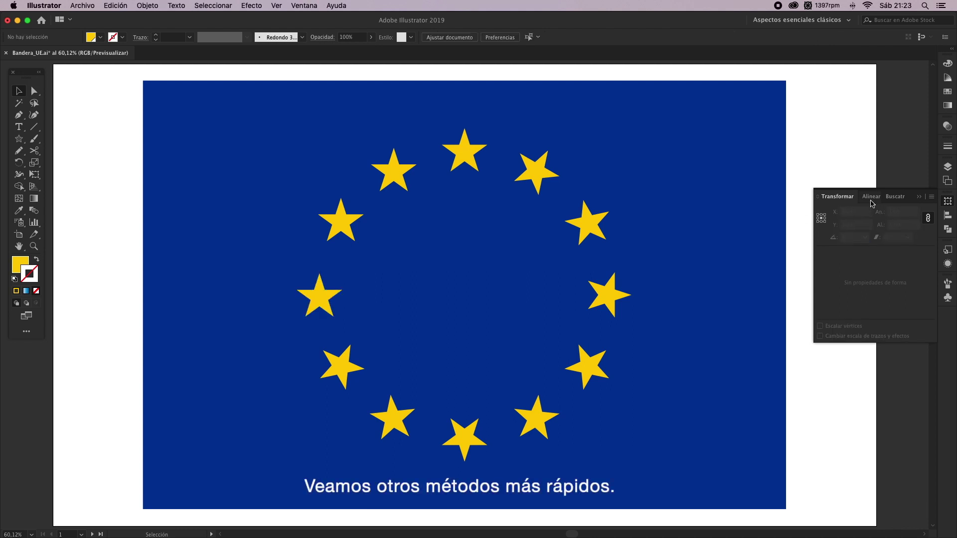
pyautogui.click(919, 198)
# On the second artboard, move the star group onto the large circle's top point.
pyautogui.press('super+alt+0')
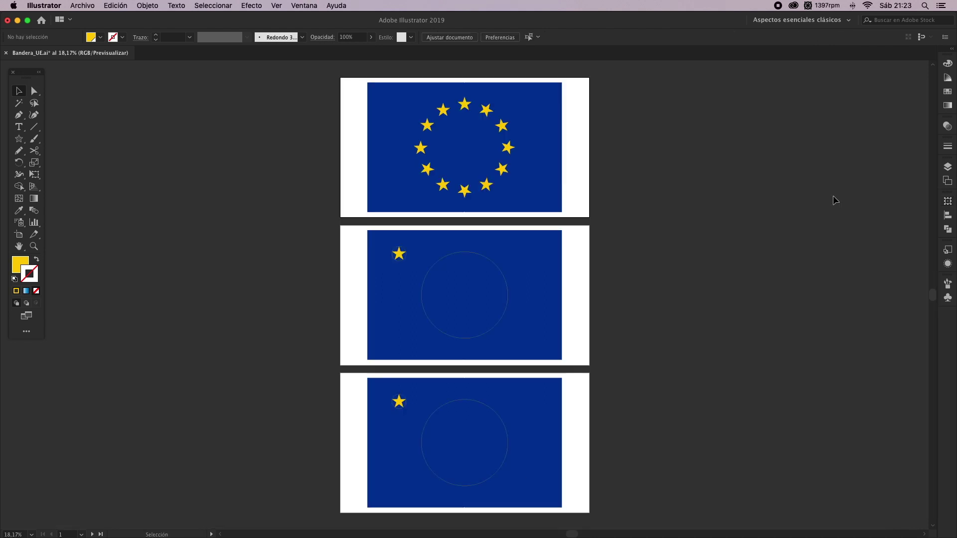
pyautogui.press('super+a')
pyautogui.click(352, 269)
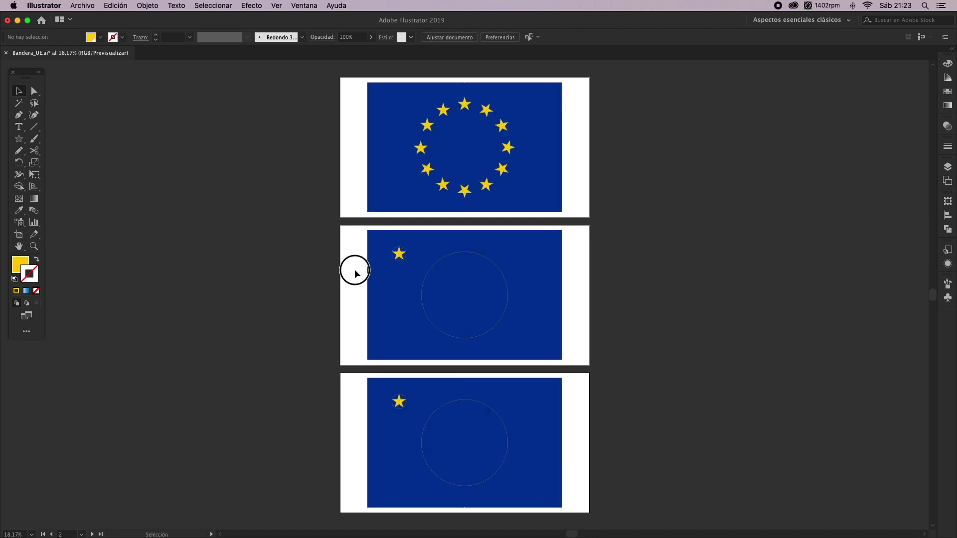
pyautogui.press('super+0')
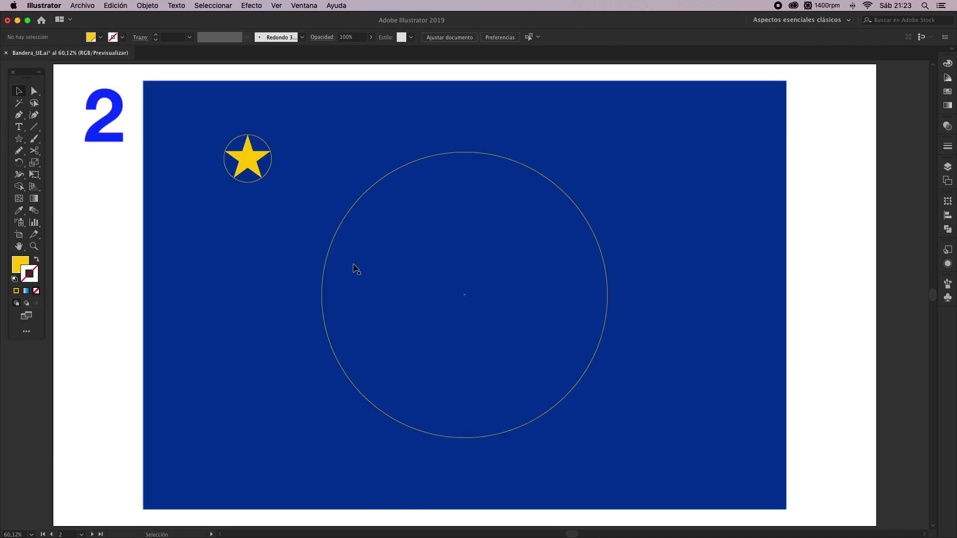
pyautogui.click(248, 170)
pyautogui.moveTo(246, 162); pyautogui.dragTo(464, 158)
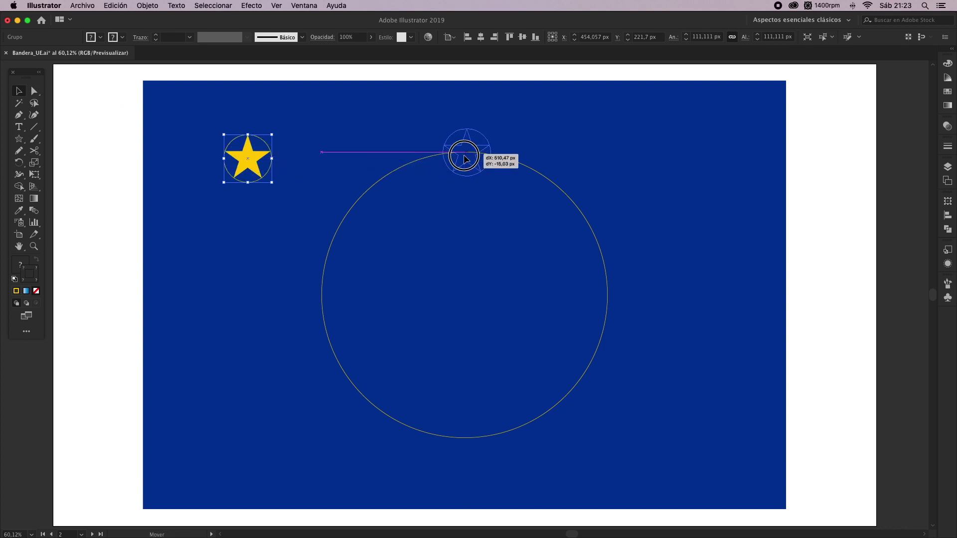
pyautogui.moveTo(464, 158); pyautogui.dragTo(462, 155)
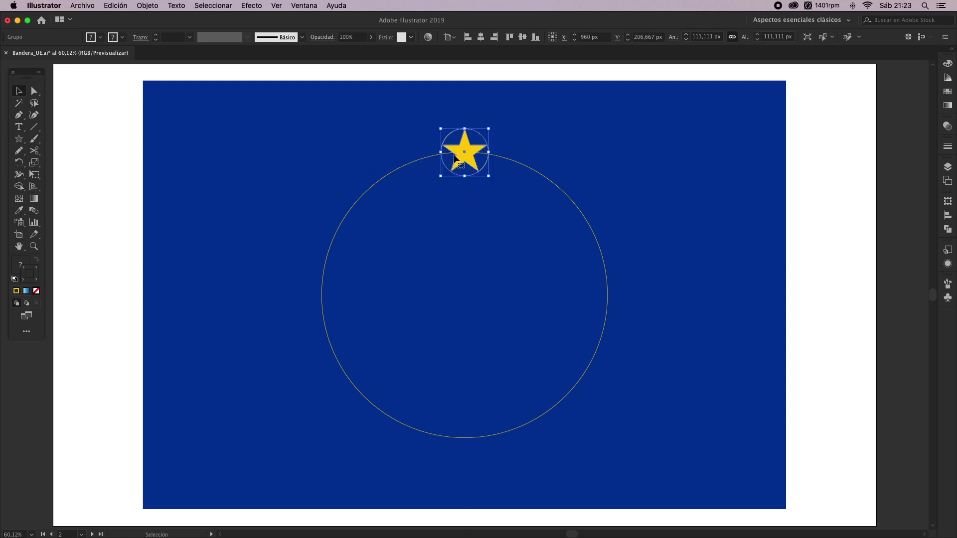
# Make the guides visible again on the second flag.
pyautogui.click(105, 153)
pyautogui.rightClick(109, 144)
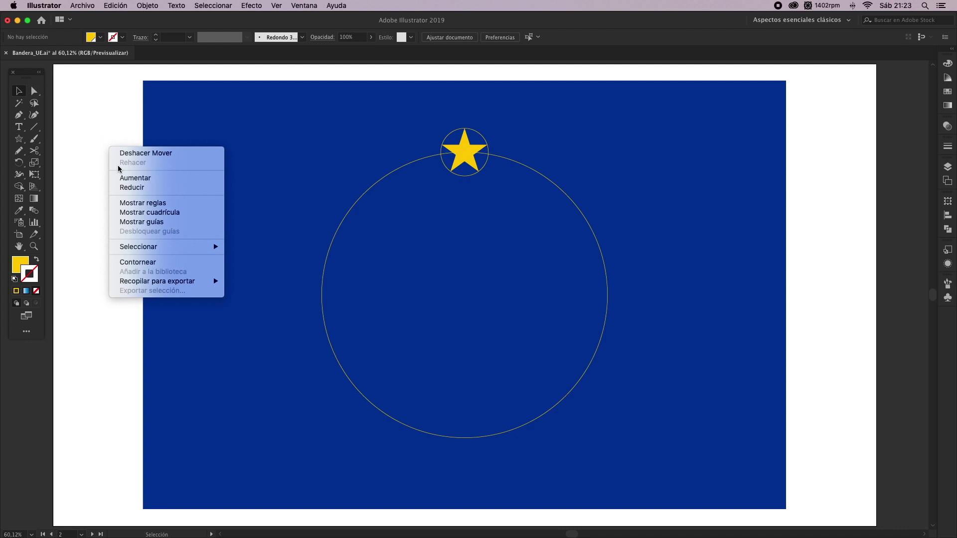
pyautogui.click(130, 221)
pyautogui.click(463, 155)
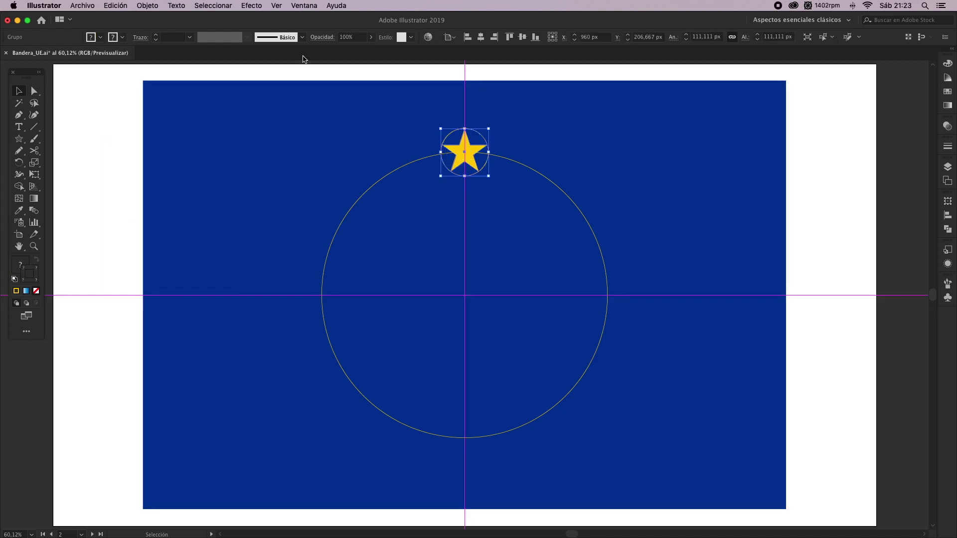
# Convert the top star into an envelope mesh with 1 row and 1 column.
pyautogui.click(147, 6)
pyautogui.moveTo(182, 256)
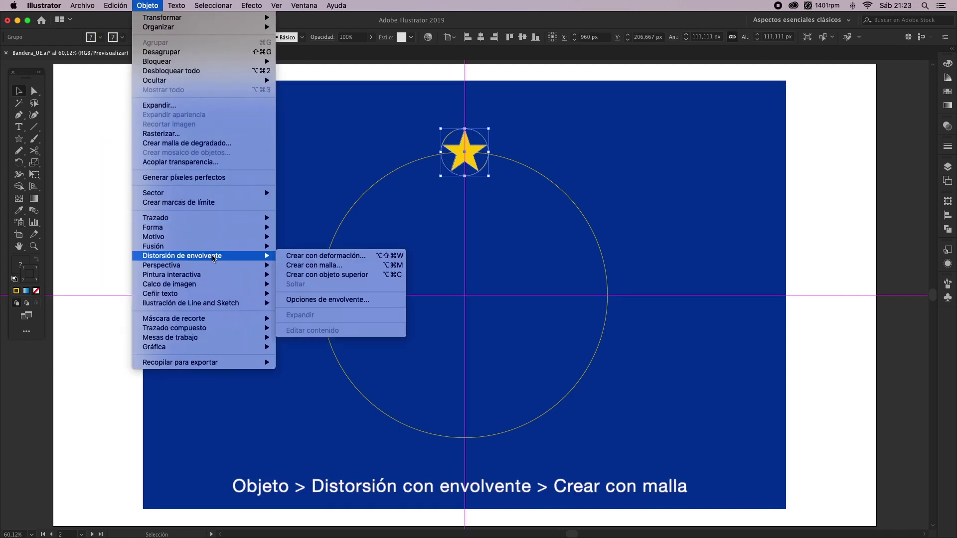
pyautogui.click(319, 265)
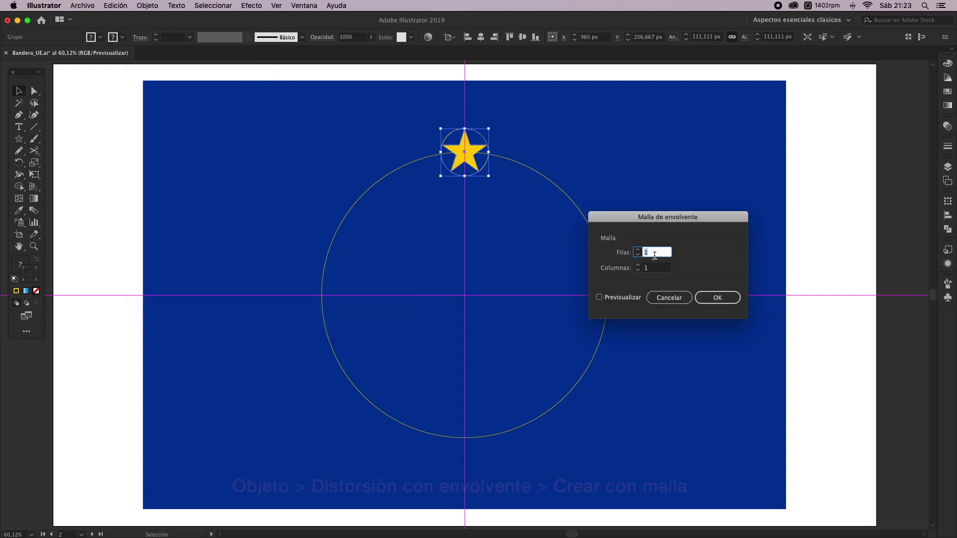
pyautogui.press('Tab')
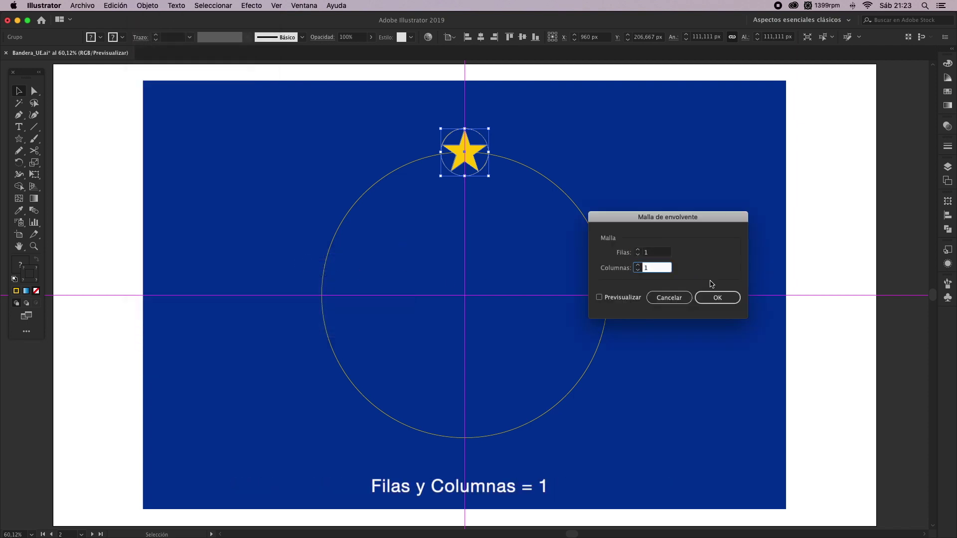
pyautogui.click(717, 298)
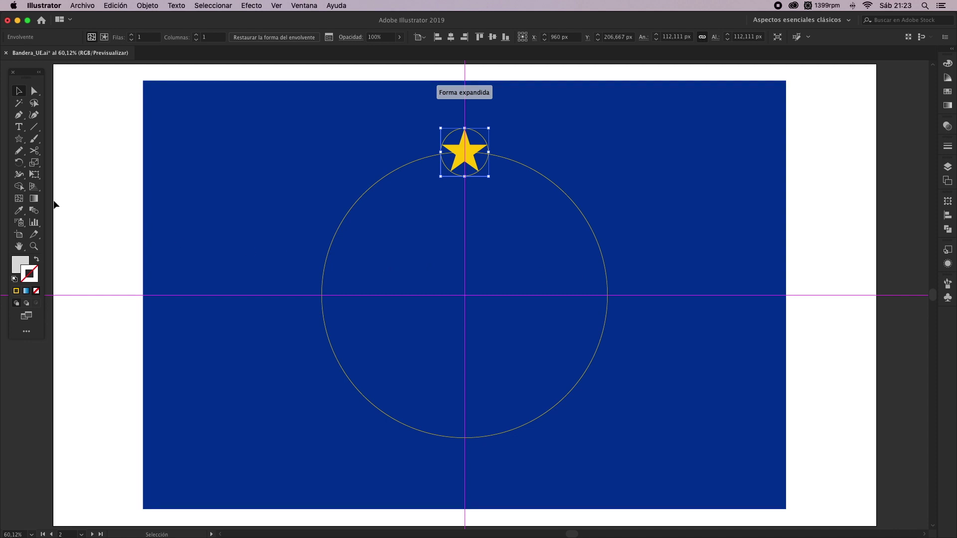
pyautogui.click(19, 162)
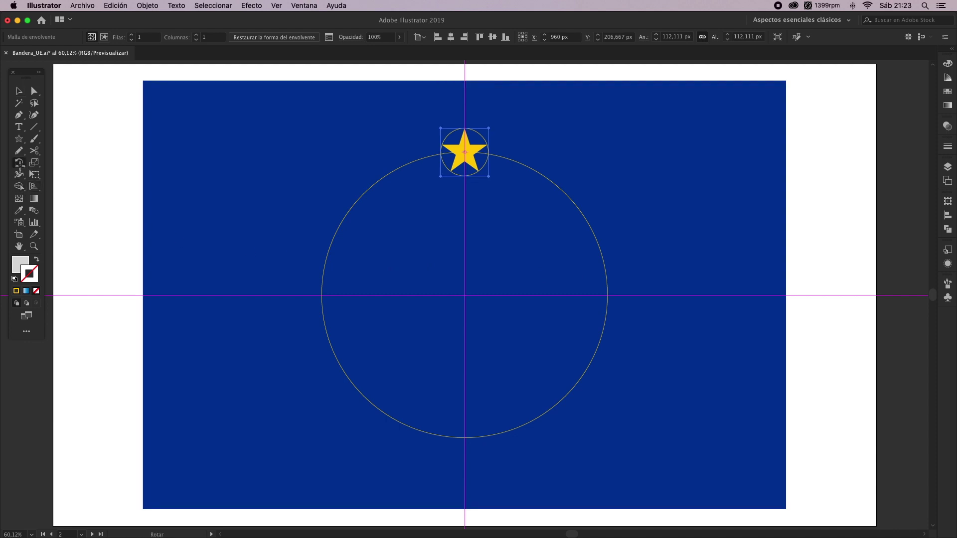
# Copy the star at 30° around the circle centre, repeating until twelve stars ring it.
pyautogui.keyDown('alt'); pyautogui.click(464, 294); pyautogui.keyUp('alt')
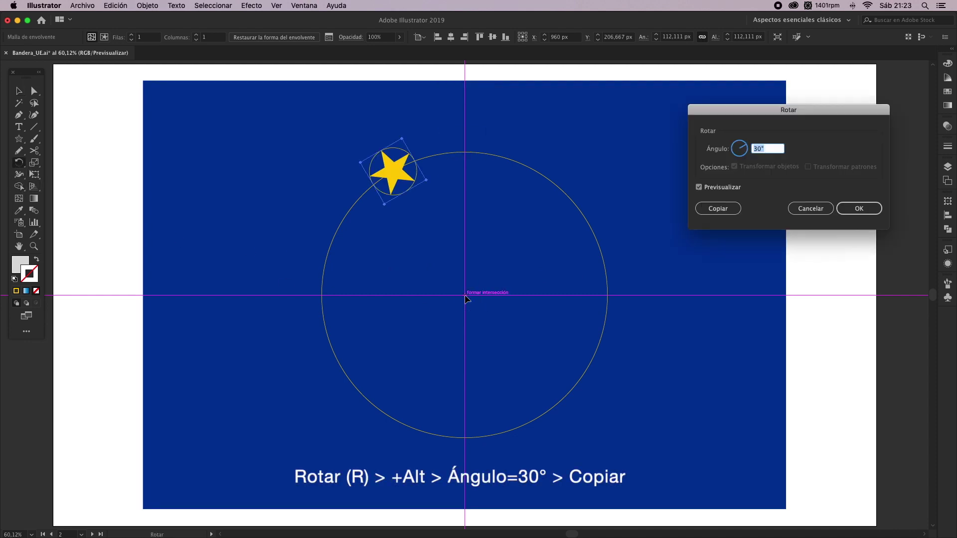
pyautogui.click(717, 208)
pyautogui.press('super+d')
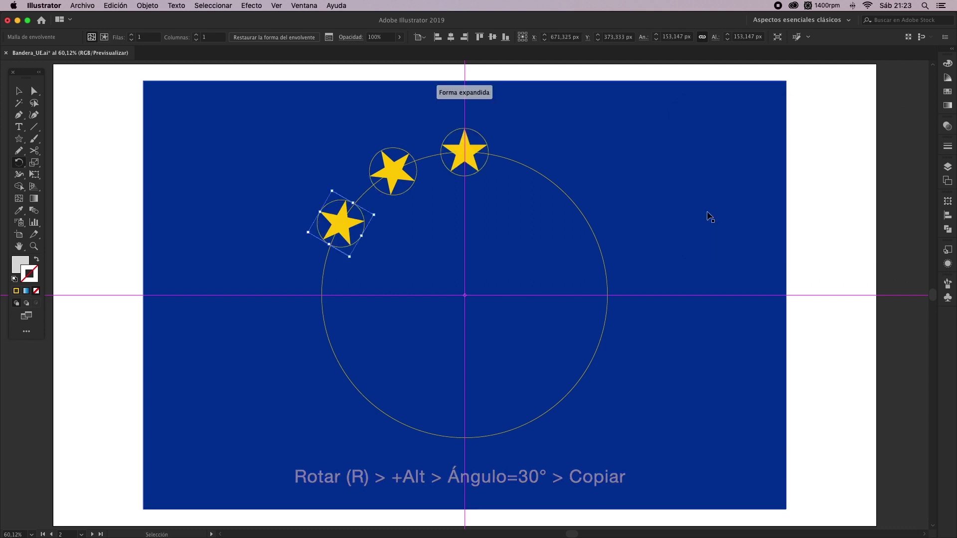
pyautogui.press('super+d')
pyautogui.press('super+d')
pyautogui.press('super+d')
pyautogui.press('super+d')
pyautogui.press('super+d')
pyautogui.press('super+d')
pyautogui.press('super+d')
pyautogui.press('super+d')
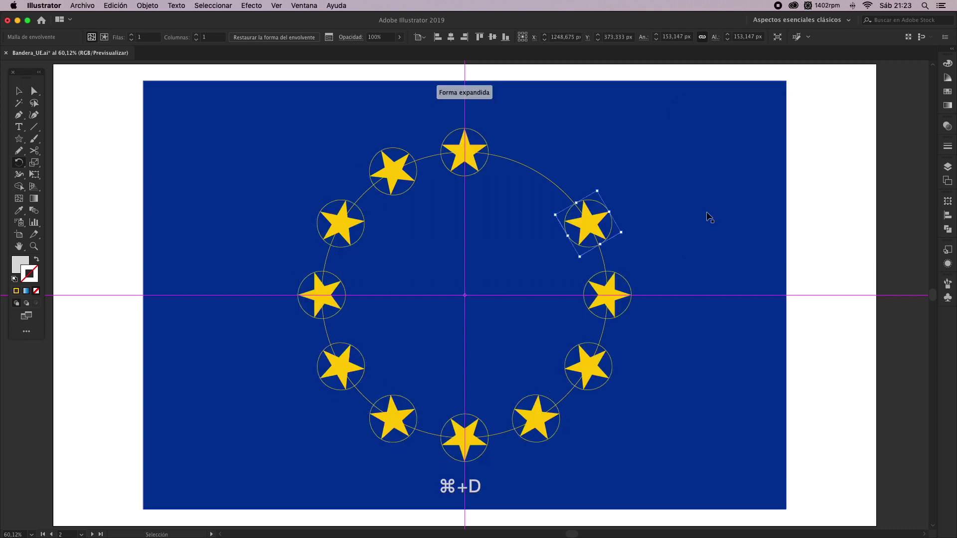
pyautogui.press('super+d')
# Select all objects and release the envelopes from every star.
pyautogui.press('v')
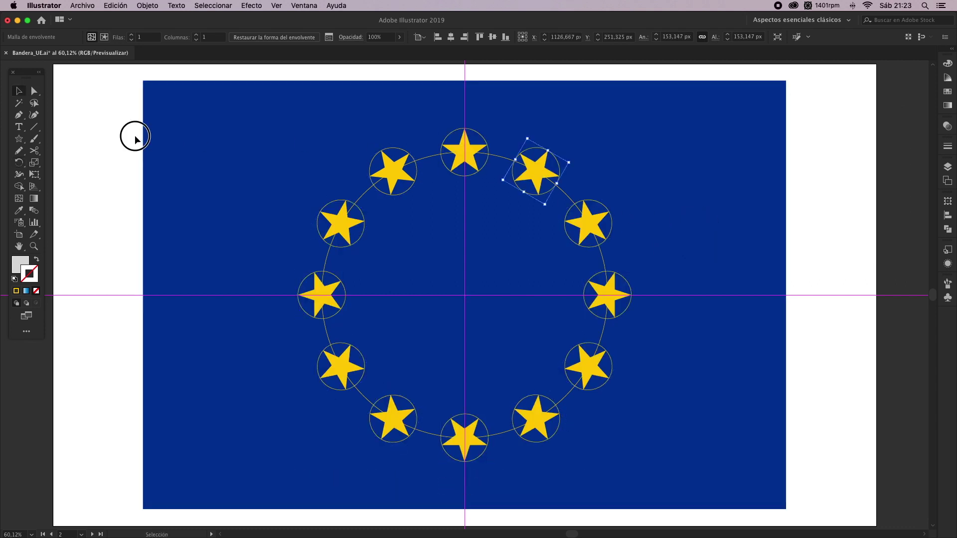
pyautogui.click(154, 143)
pyautogui.press('super+a')
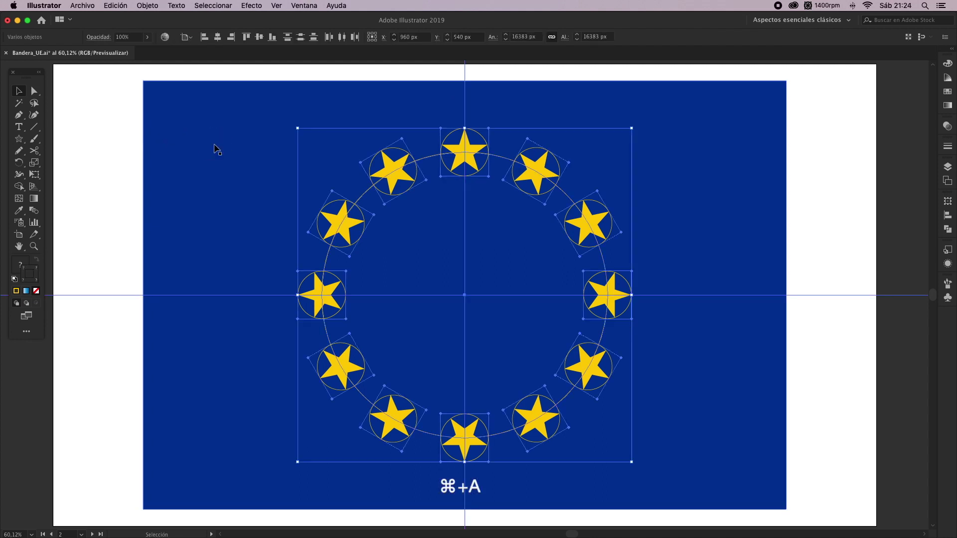
pyautogui.click(142, 5)
pyautogui.moveTo(181, 256)
pyautogui.click(319, 284)
# Select the top grey square to prepare selecting its matching shapes.
pyautogui.click(211, 208)
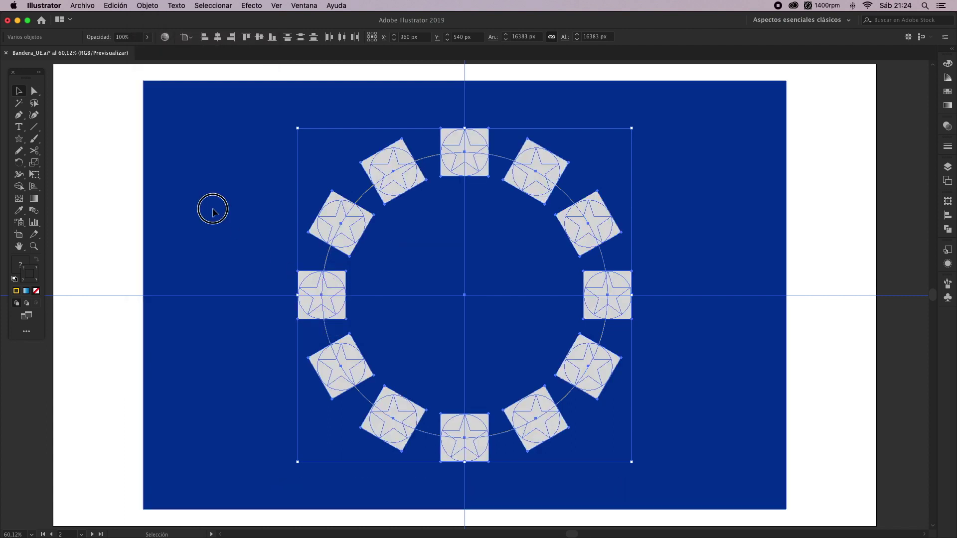
pyautogui.click(443, 139)
pyautogui.click(212, 5)
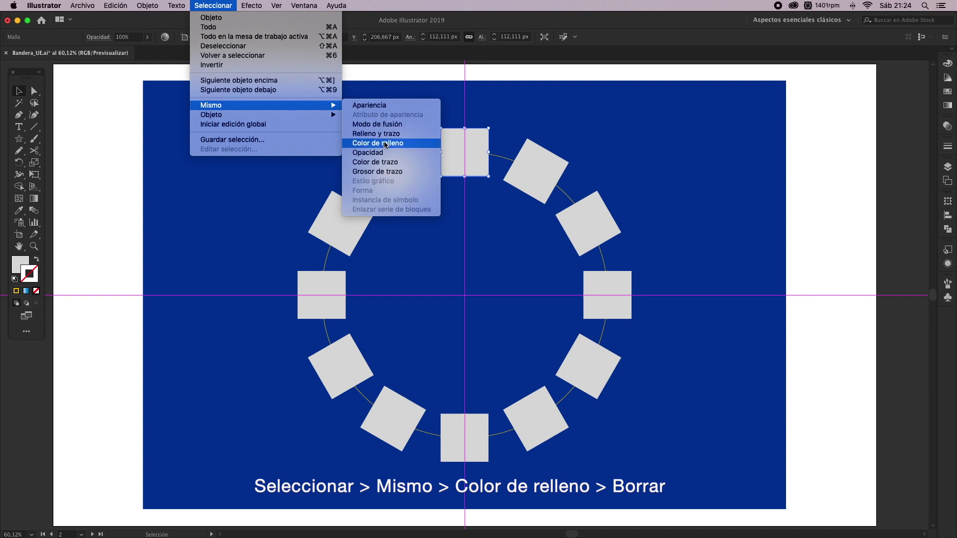
# Select all grey squares sharing the same fill and delete them.
pyautogui.moveTo(212, 105)
pyautogui.click(384, 143)
pyautogui.press('super+a')
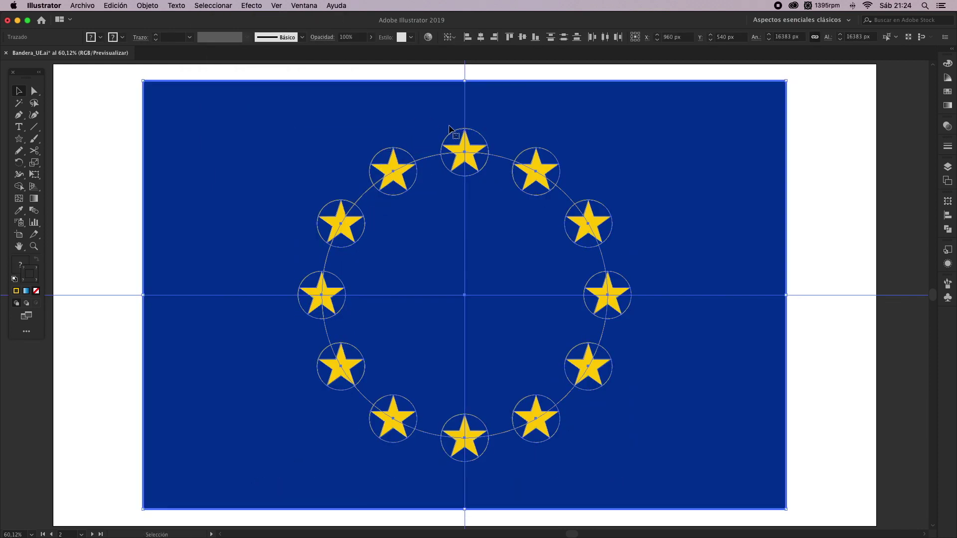
pyautogui.click(452, 70)
# Select all circles sharing the top circle's stroke colour and delete them.
pyautogui.click(449, 133)
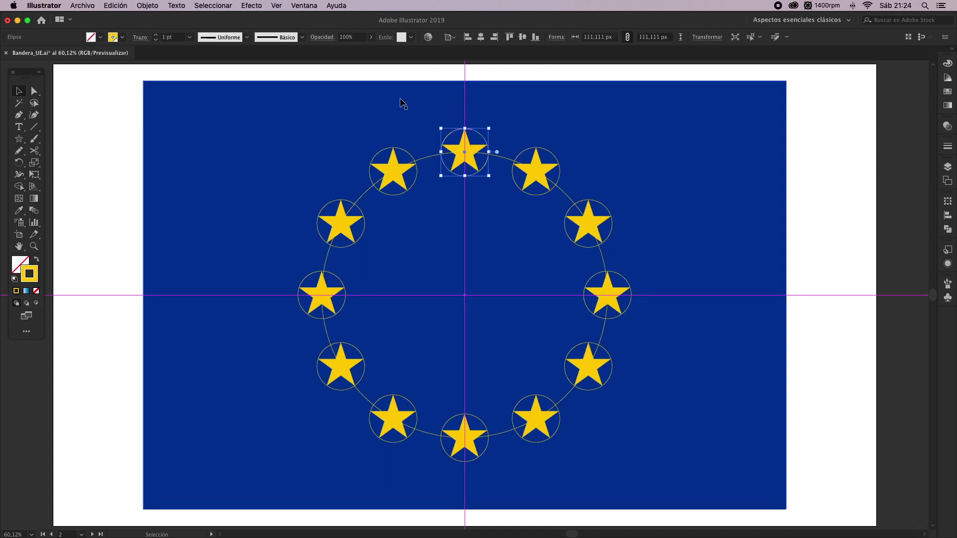
pyautogui.click(213, 5)
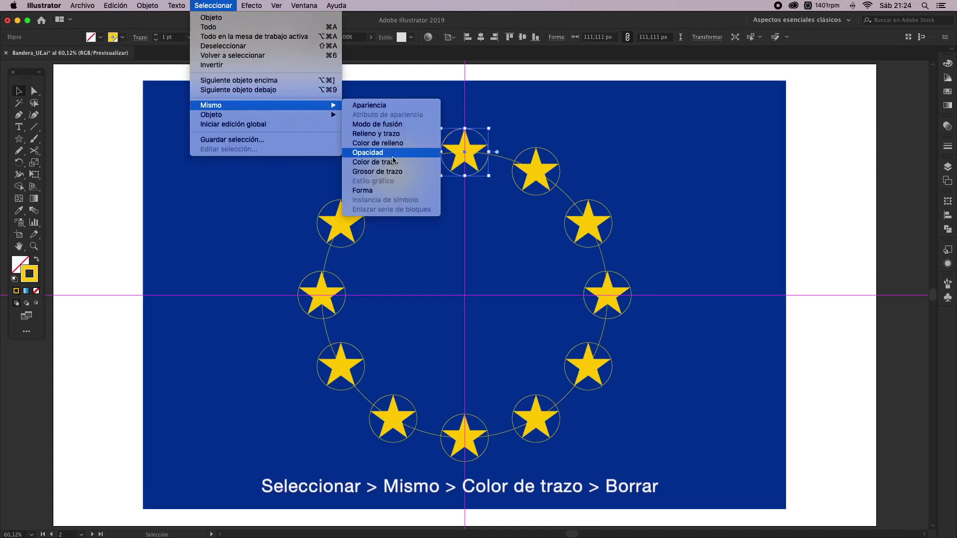
pyautogui.click(393, 162)
pyautogui.press('Delete')
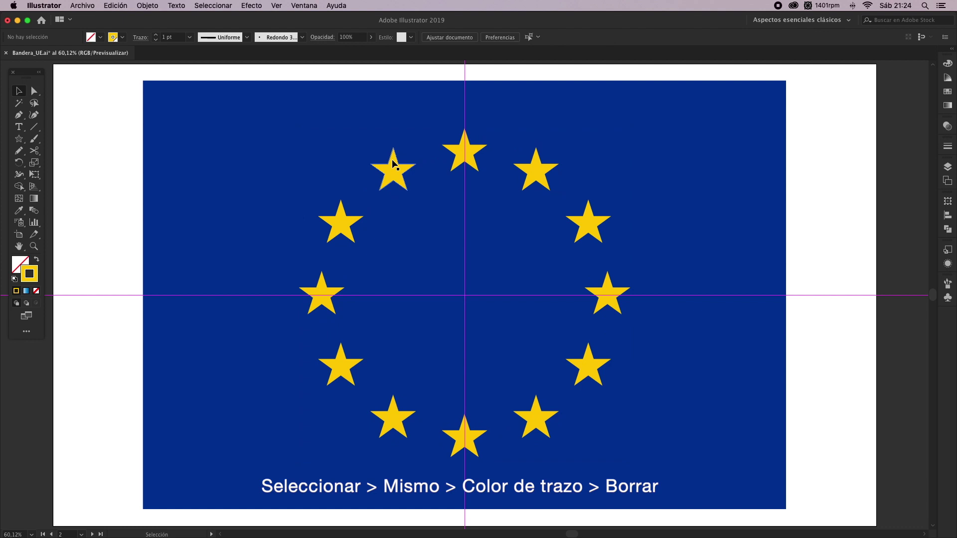
pyautogui.rightClick(361, 70)
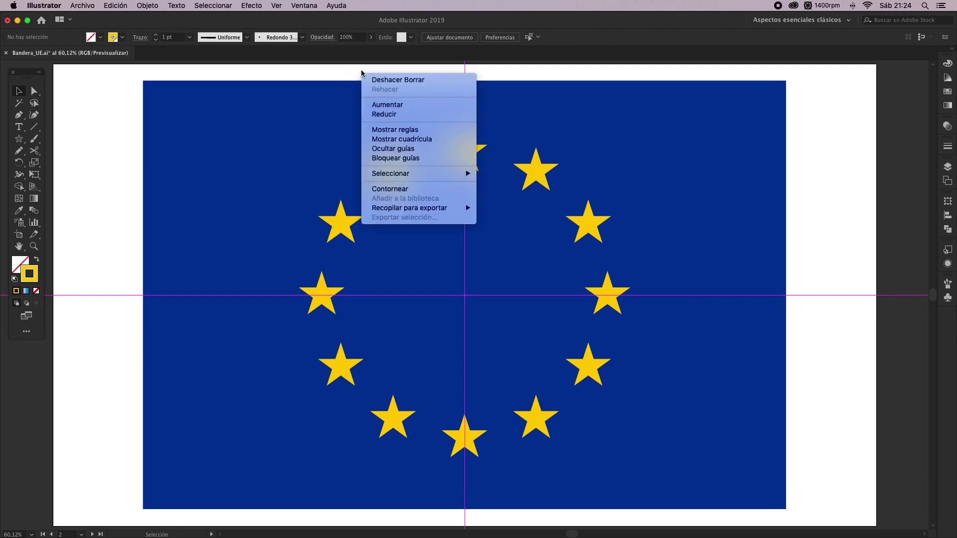
# Hide the guides and fit the third flag in the window.
pyautogui.click(398, 149)
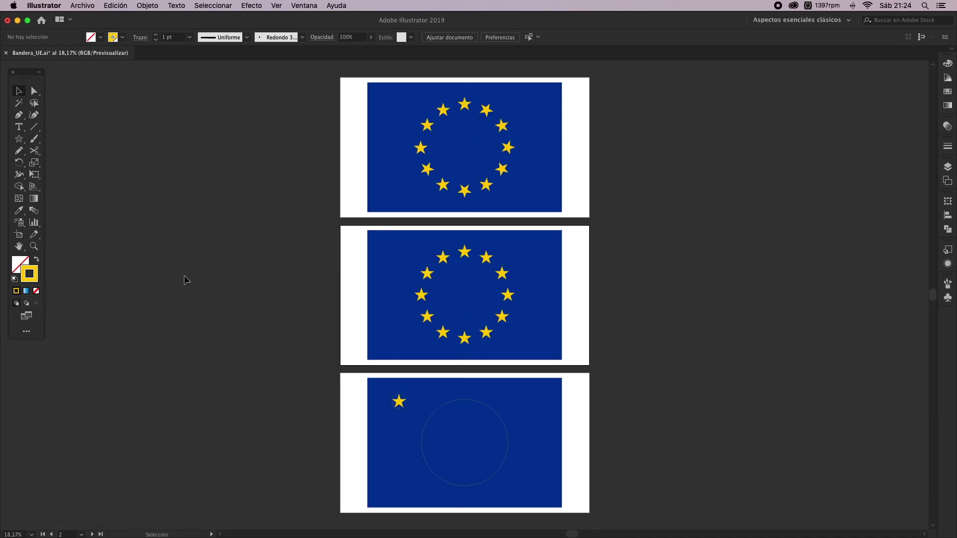
pyautogui.press('super+0')
# Move the star up, copy it to the right, and blend the two stars.
pyautogui.click(246, 156)
pyautogui.moveTo(246, 160)
pyautogui.mouseDown()
pyautogui.moveTo(246, 119)
pyautogui.moveTo(644, 128)
pyautogui.mouseUp()
pyautogui.keyDown('shift'); pyautogui.click(246, 125); pyautogui.keyUp('shift')
pyautogui.click(149, 6)
pyautogui.moveTo(154, 246)
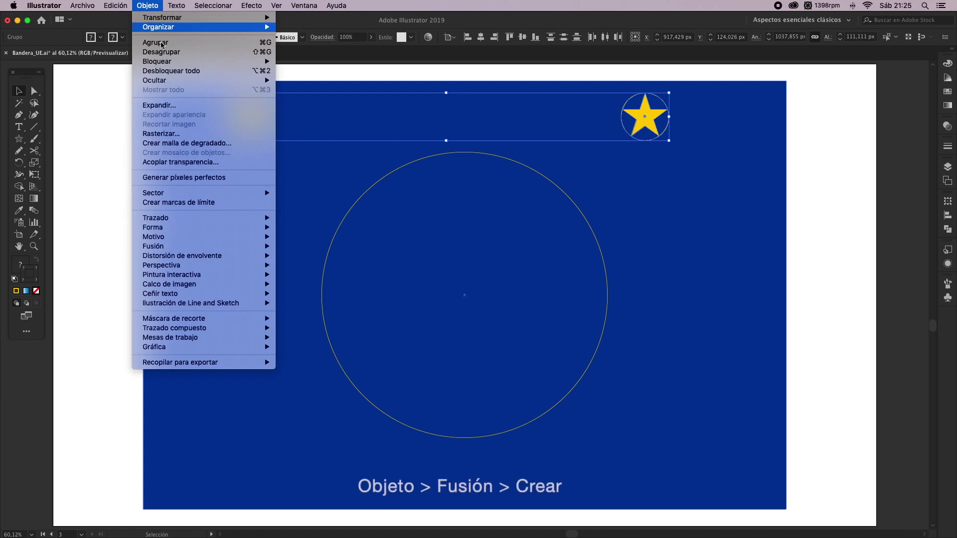
pyautogui.click(306, 248)
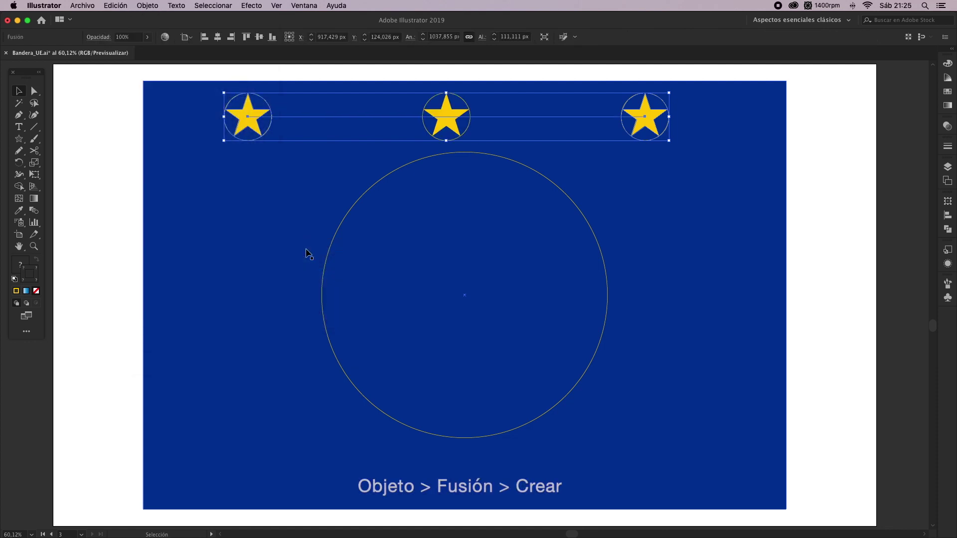
# Set the blend to 11 specified steps and select it with the big circle.
pyautogui.doubleClick(34, 212)
pyautogui.click(496, 238)
pyautogui.click(622, 191)
pyautogui.press('Up')
pyautogui.press('Up')
pyautogui.press('Up')
pyautogui.press('Up')
pyautogui.press('Up')
pyautogui.press('Up')
pyautogui.press('Up')
pyautogui.press('Up')
pyautogui.press('Up')
pyautogui.press('Up')
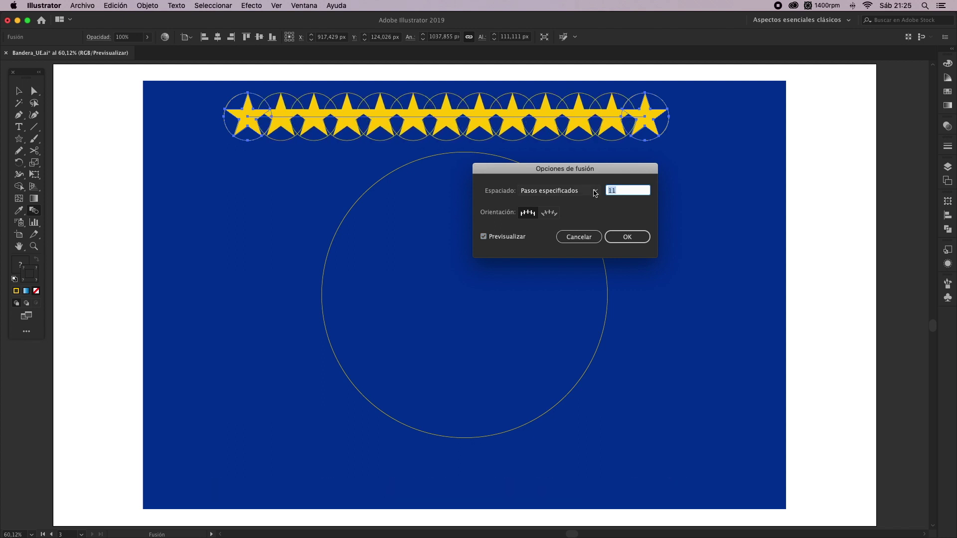
pyautogui.click(627, 237)
pyautogui.press('v')
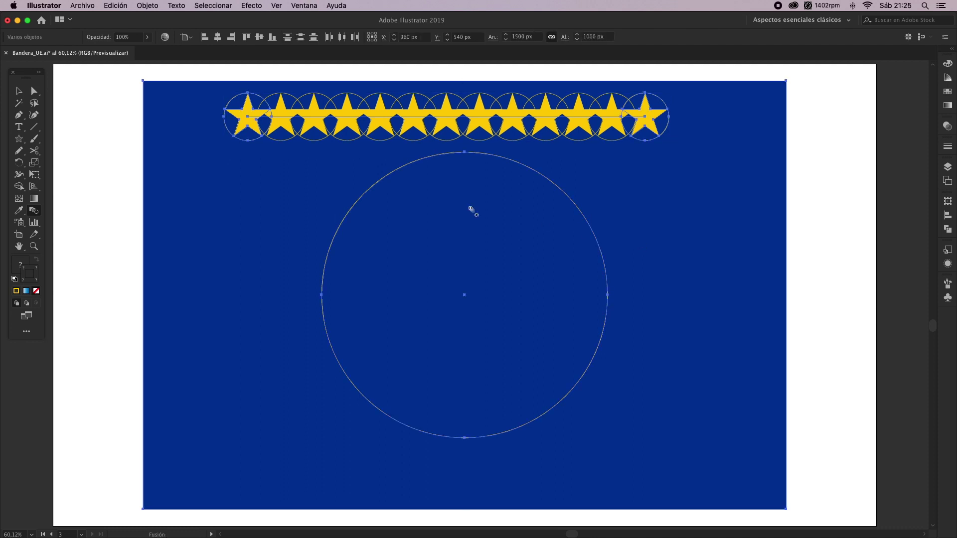
pyautogui.keyDown('shift'); pyautogui.click(359, 202); pyautogui.keyUp('shift')
# Replace the blend spine with the big circle and cut the circle at its top node.
pyautogui.click(147, 5)
pyautogui.moveTo(153, 246)
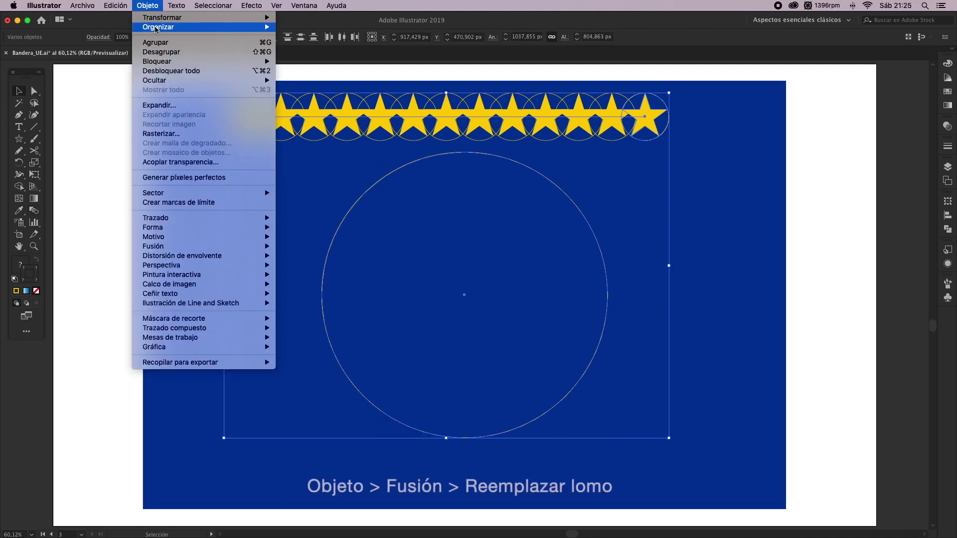
pyautogui.click(319, 302)
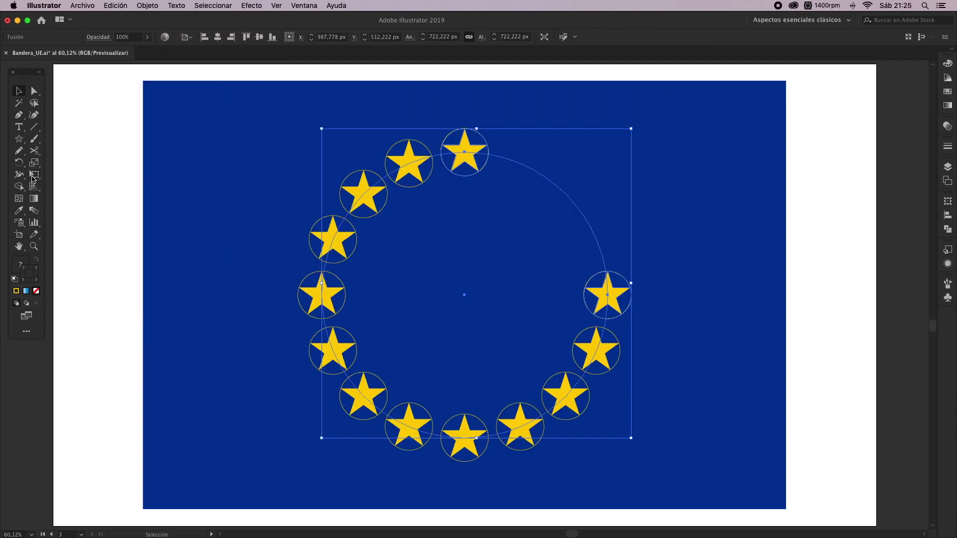
pyautogui.click(33, 150)
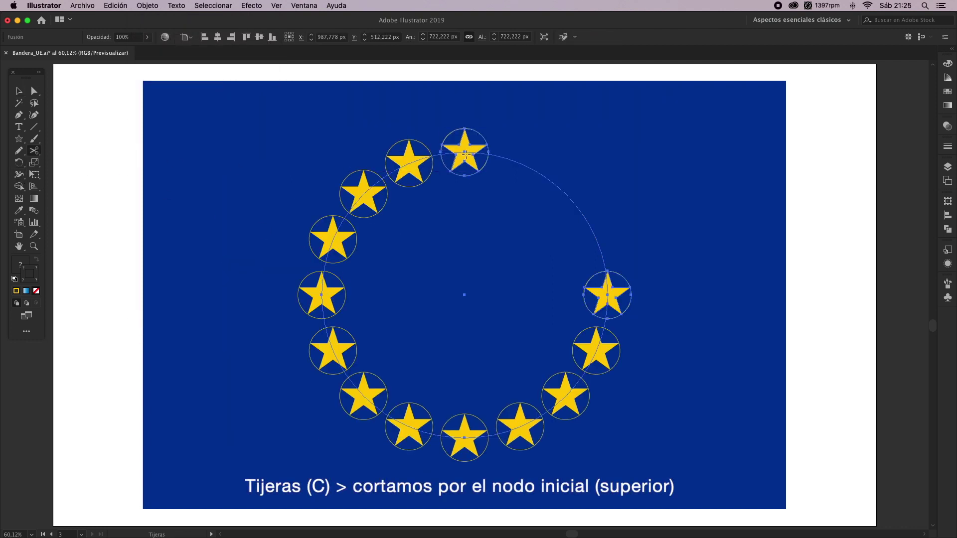
pyautogui.click(464, 152)
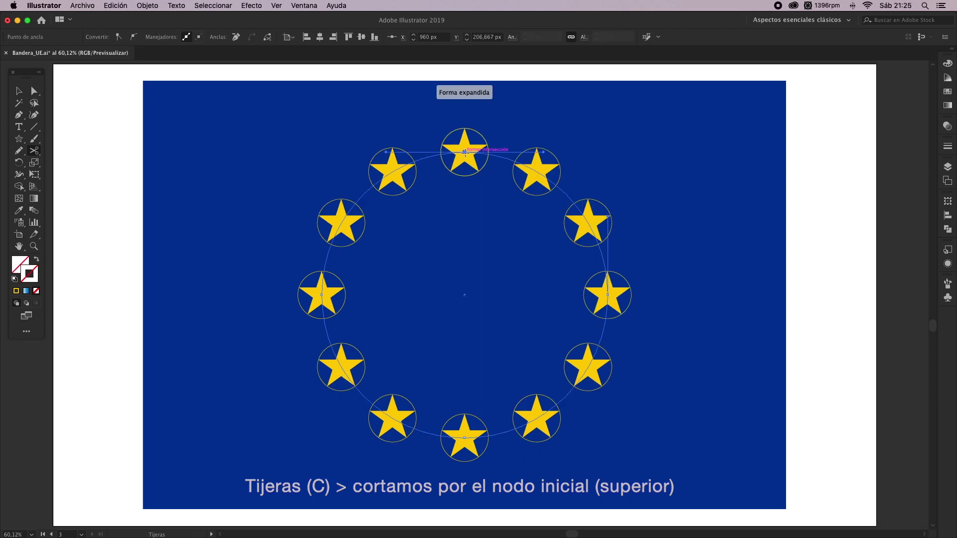
pyautogui.click(25, 95)
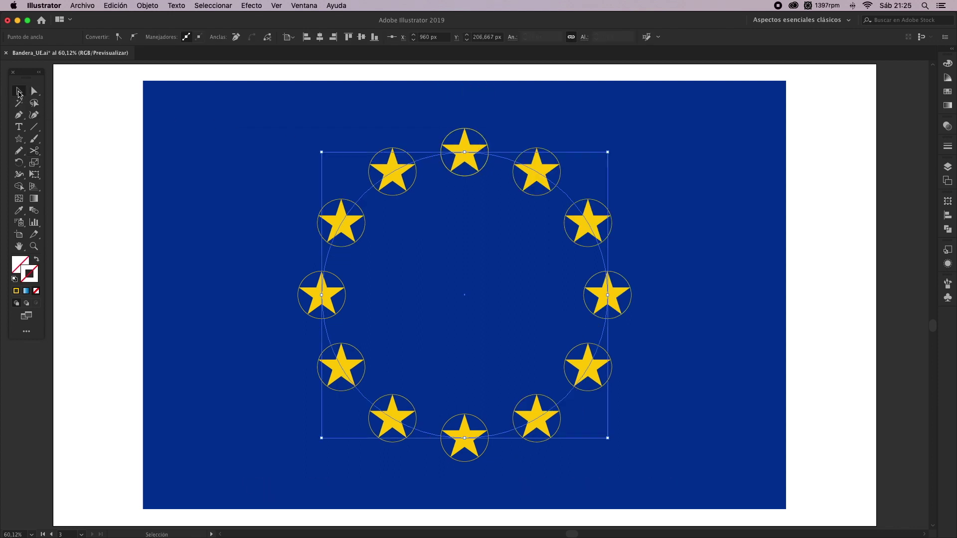
pyautogui.click(92, 133)
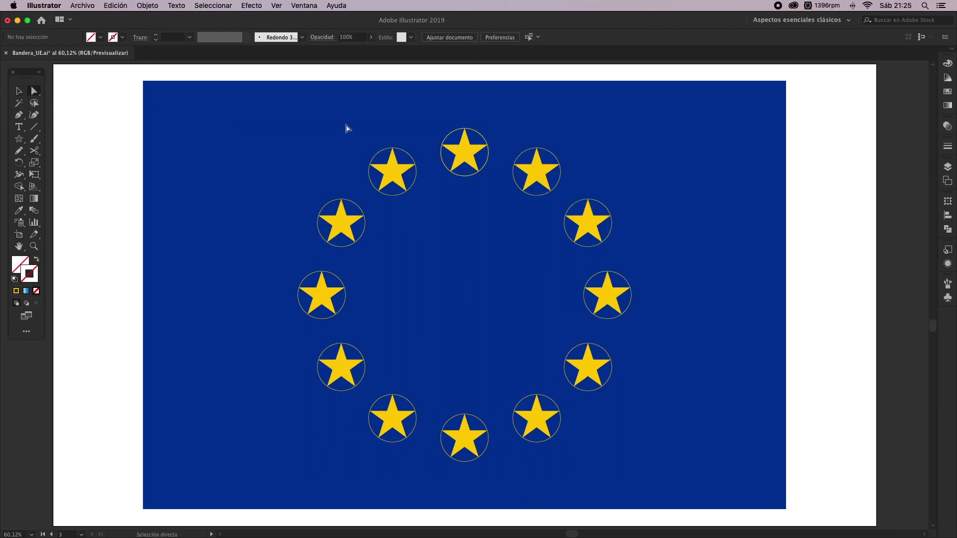
# Delete the circle outline around the blended stars, check outline view, and select the ring.
pyautogui.moveTo(437, 112); pyautogui.dragTo(470, 143)
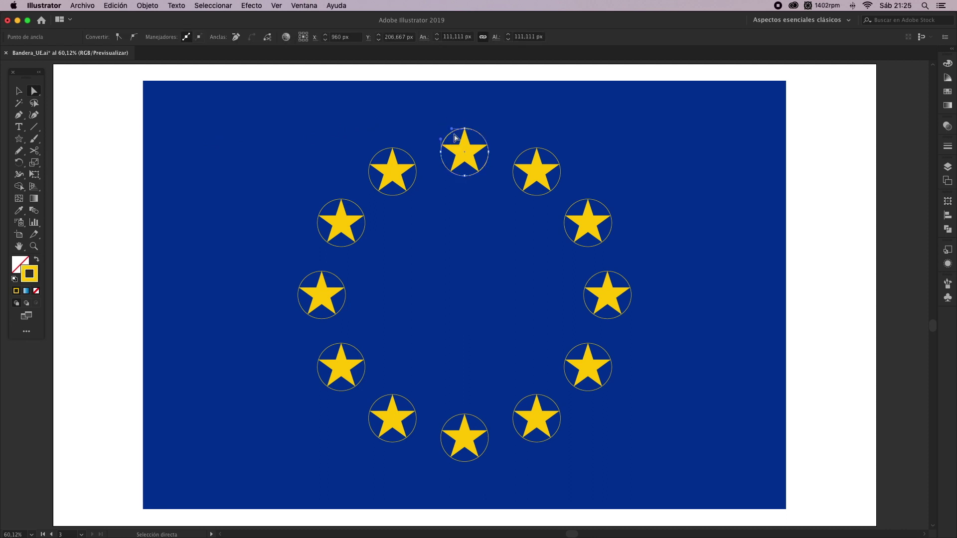
pyautogui.press('Delete')
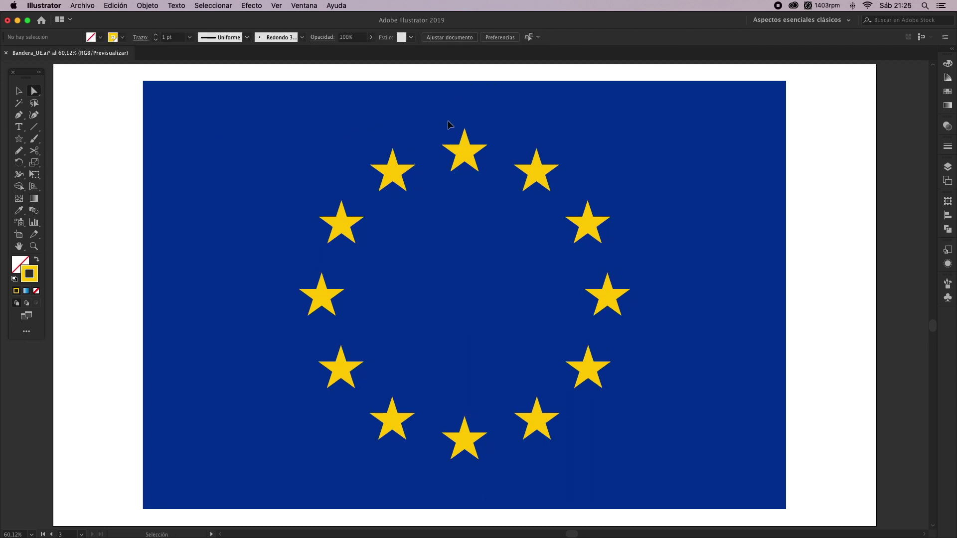
pyautogui.press('cmd+y')
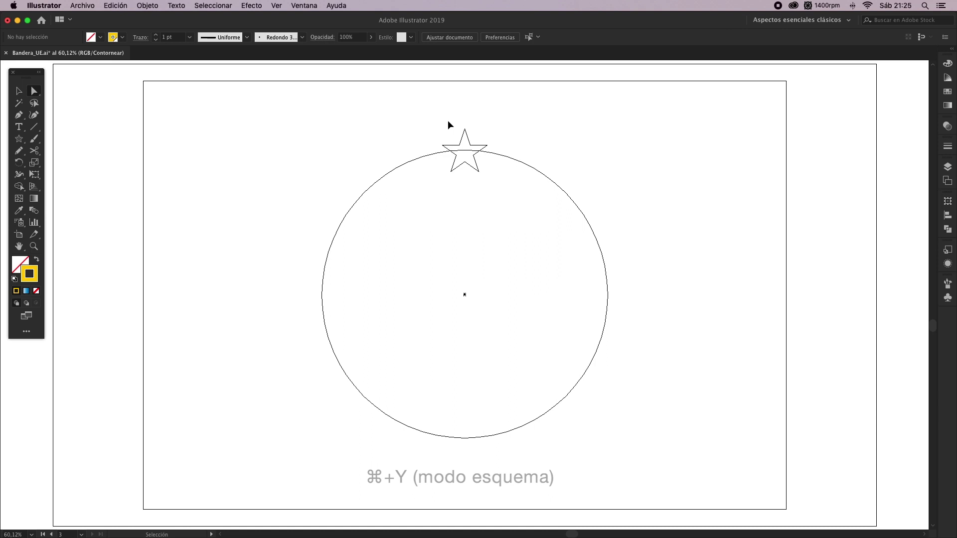
pyautogui.press('super+y')
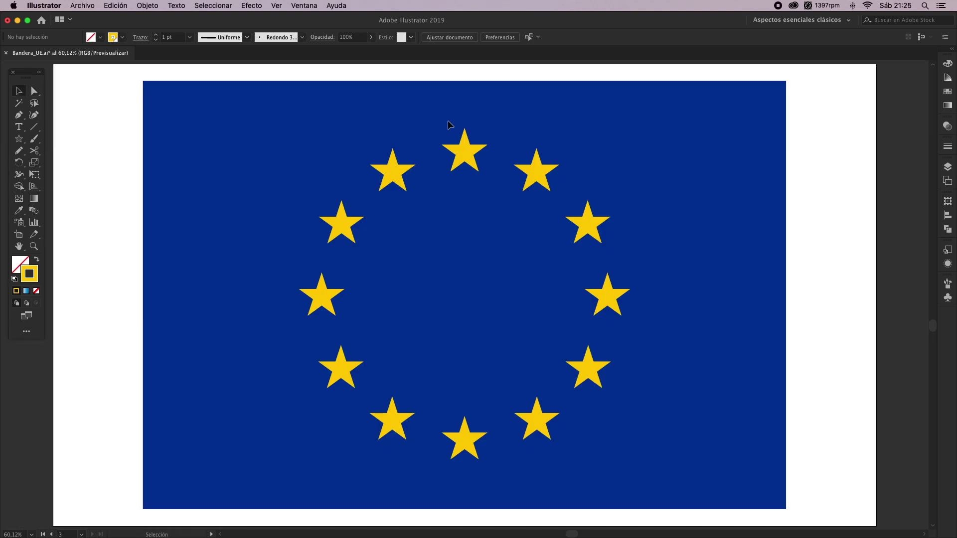
pyautogui.press('super+a')
pyautogui.click(149, 5)
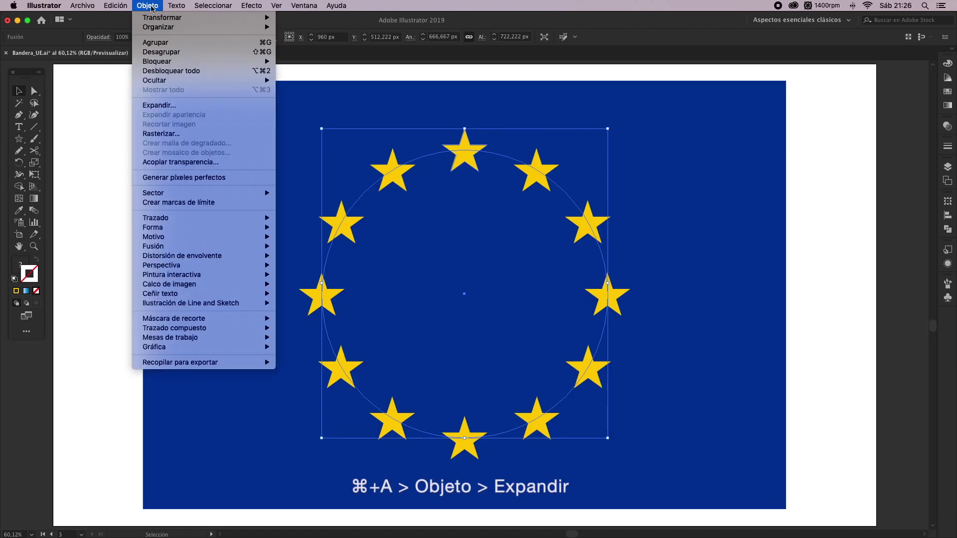
# Expand the star blend with Object and Fill checked, viewing the result as outlines.
pyautogui.click(164, 105)
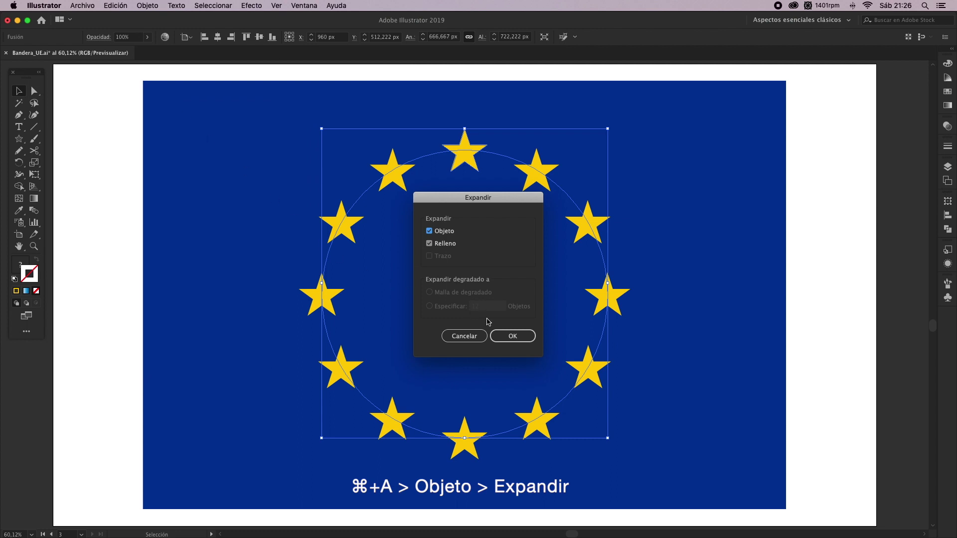
pyautogui.click(513, 336)
pyautogui.press('super+y')
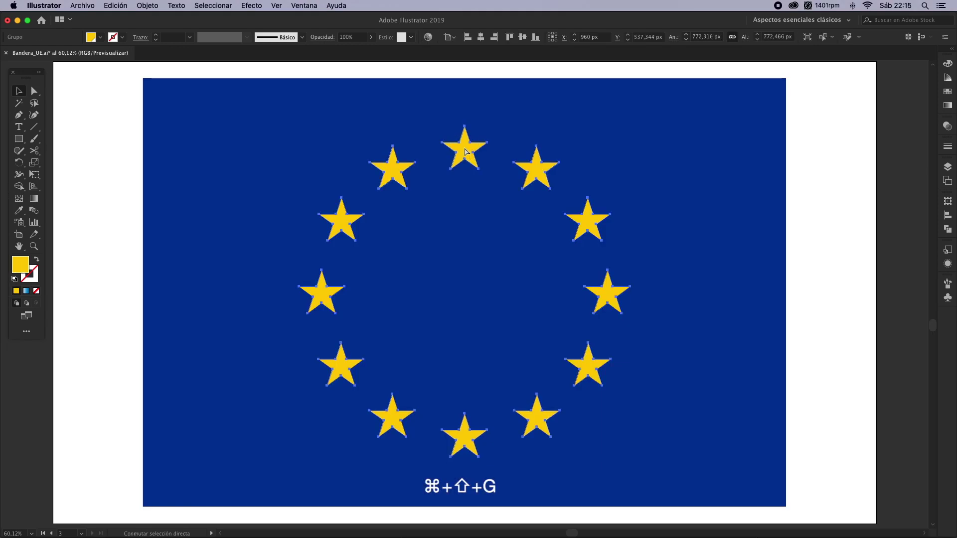
# Ungroup the stars, delete the extra overlapping top star, and view all three flags.
pyautogui.press('super+shift+g')
pyautogui.click(459, 115)
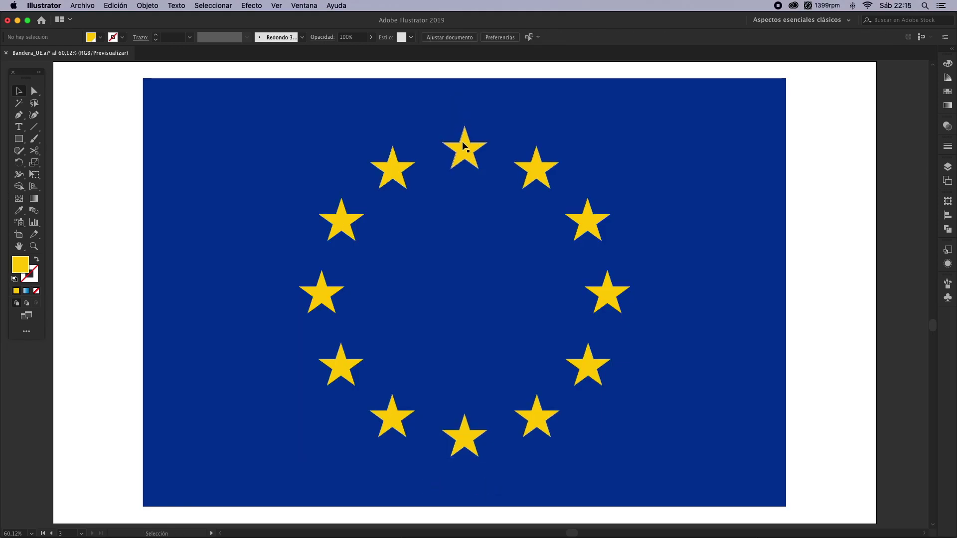
pyautogui.moveTo(464, 145); pyautogui.dragTo(501, 137)
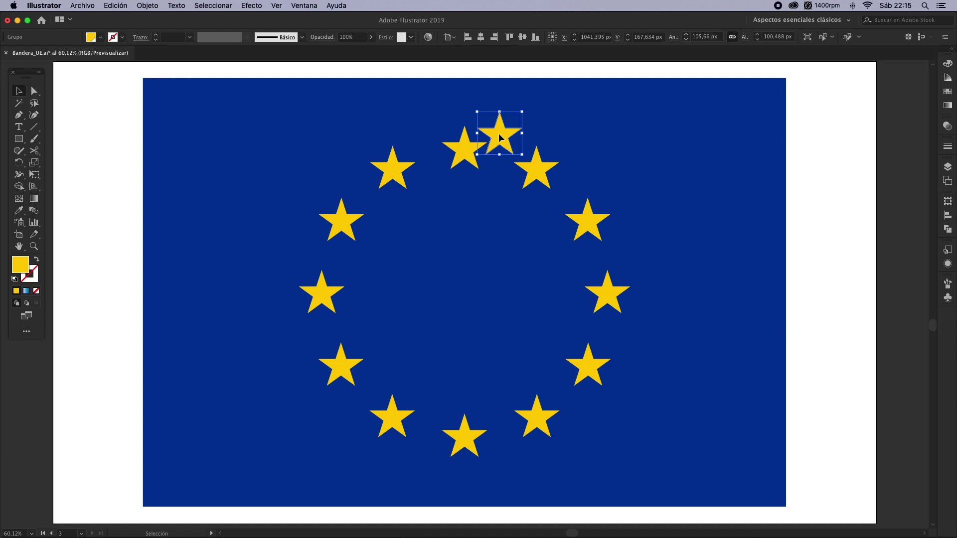
pyautogui.press('Delete')
pyautogui.press('super+alt+0')
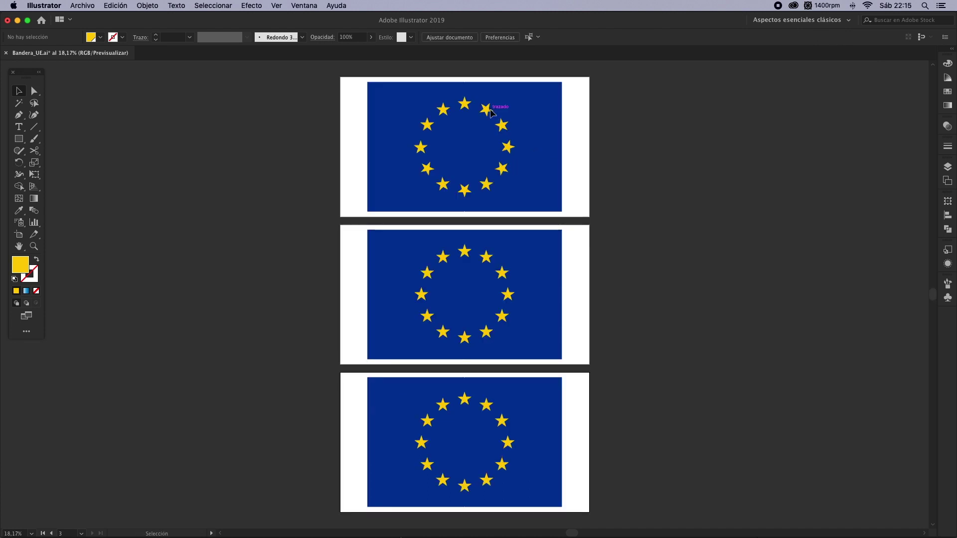